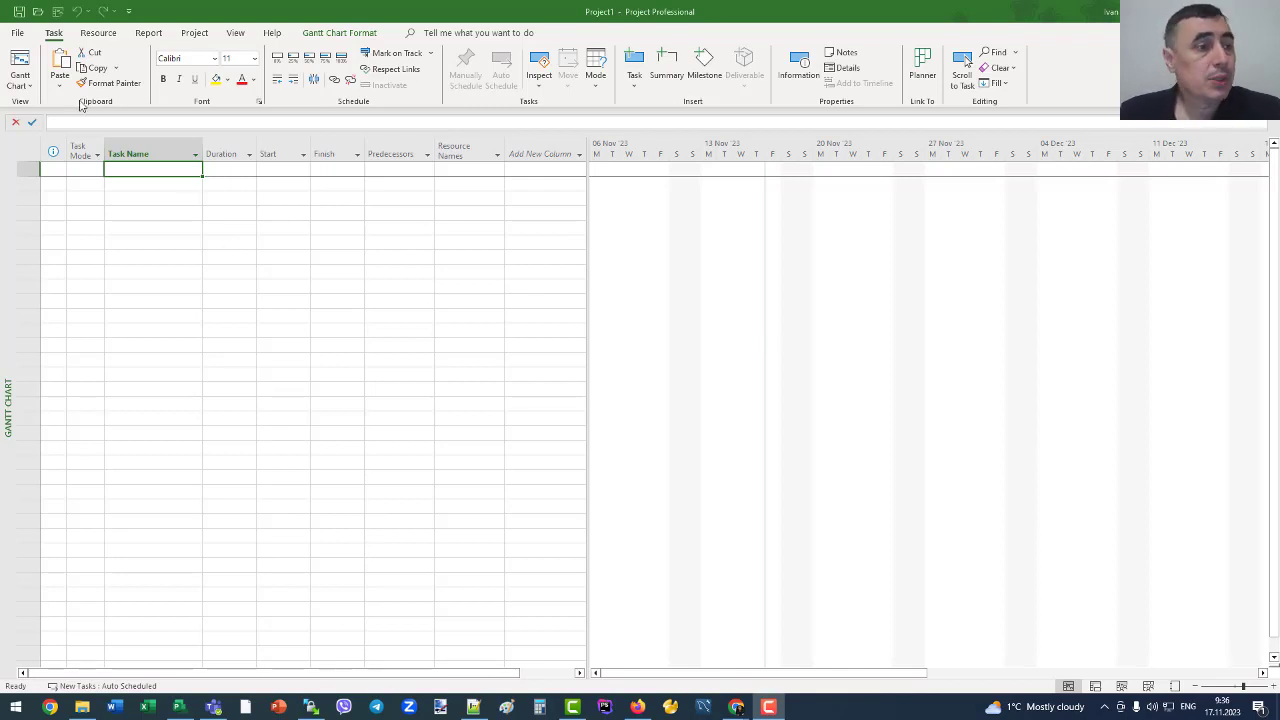
{"action": "left_click", "coordinate": [22, 86]}
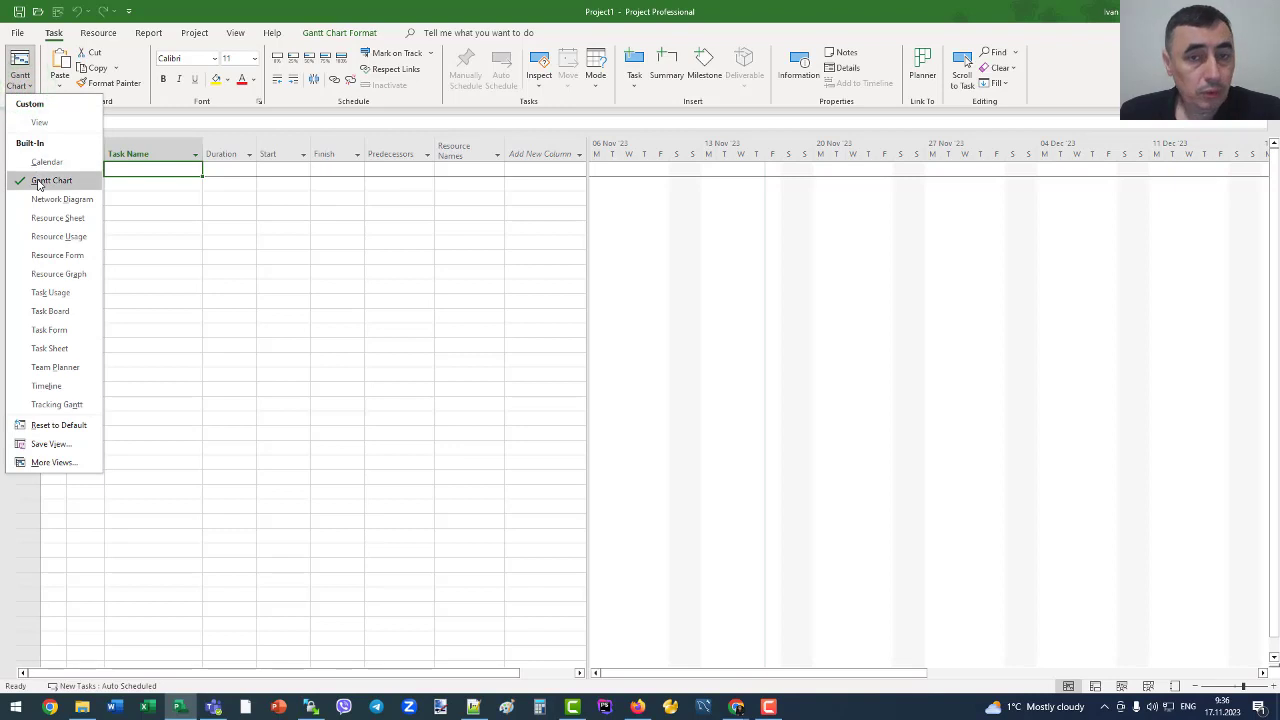
{"action": "left_click", "coordinate": [326, 203]}
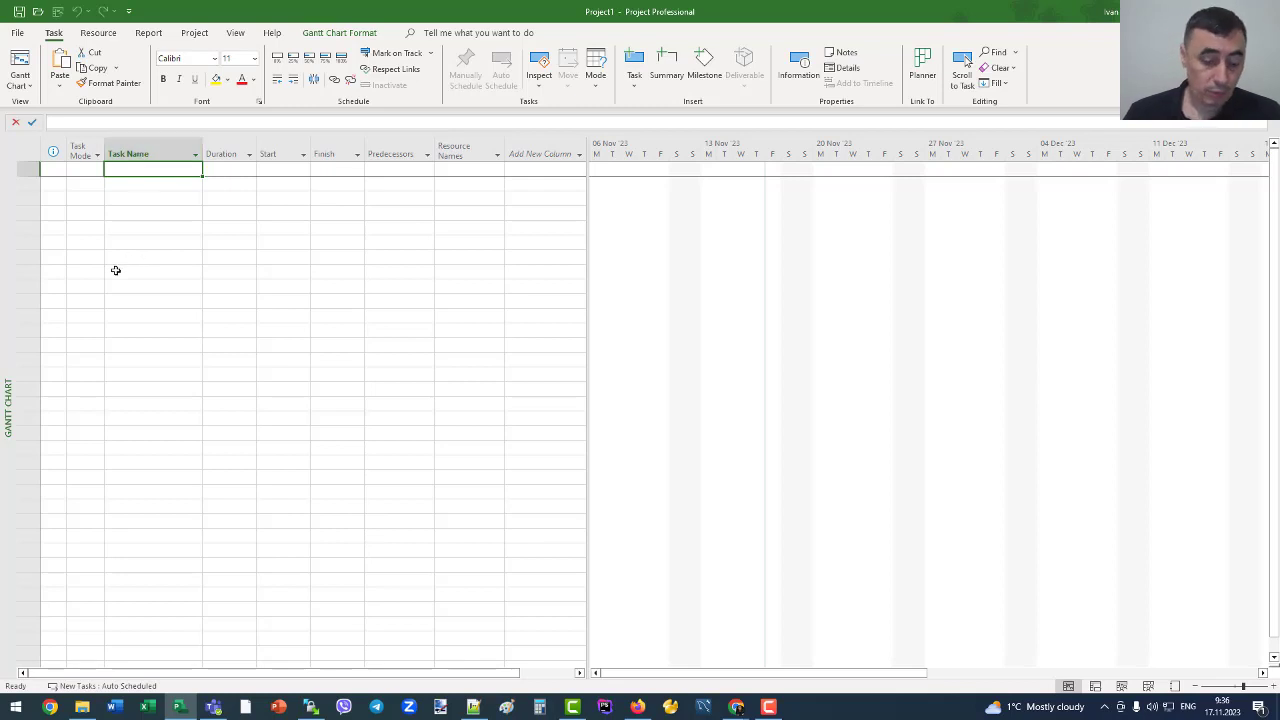
- Add three tasks named Task 1, Task 2 and Task 3 in the first rows of the task table
{"action": "type", "text": "Tas"}
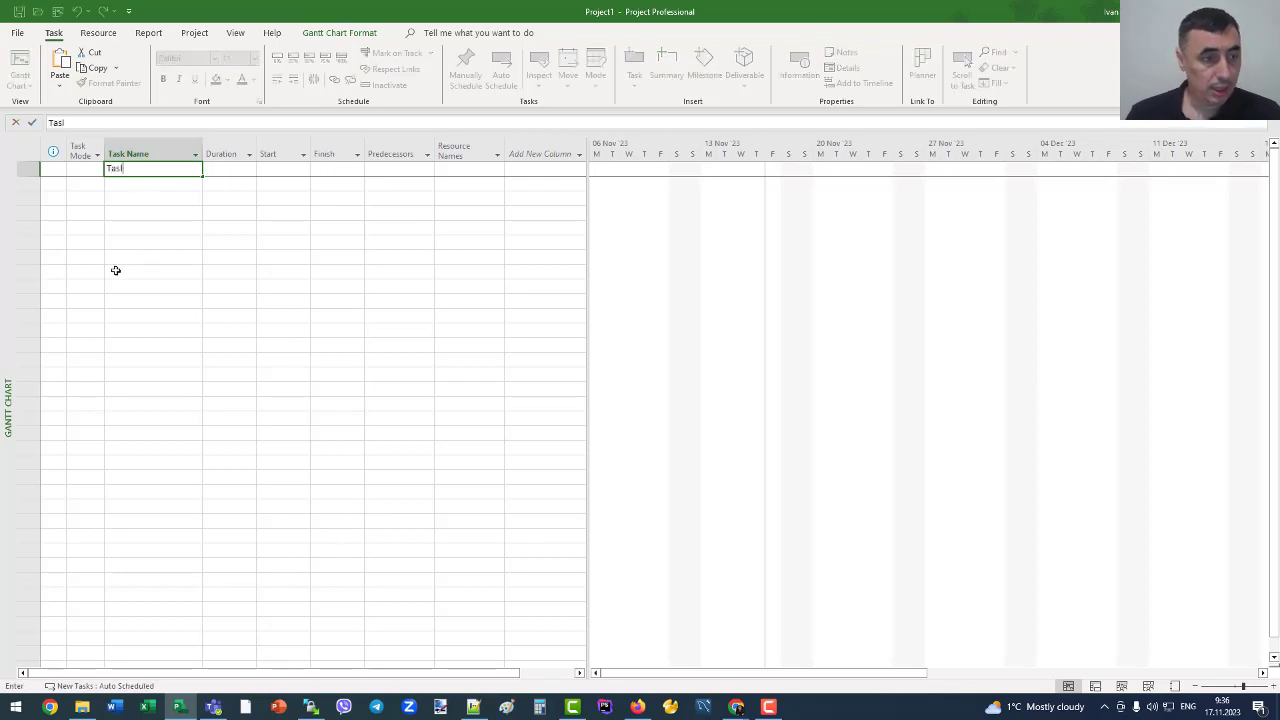
{"action": "type", "text": "k "}
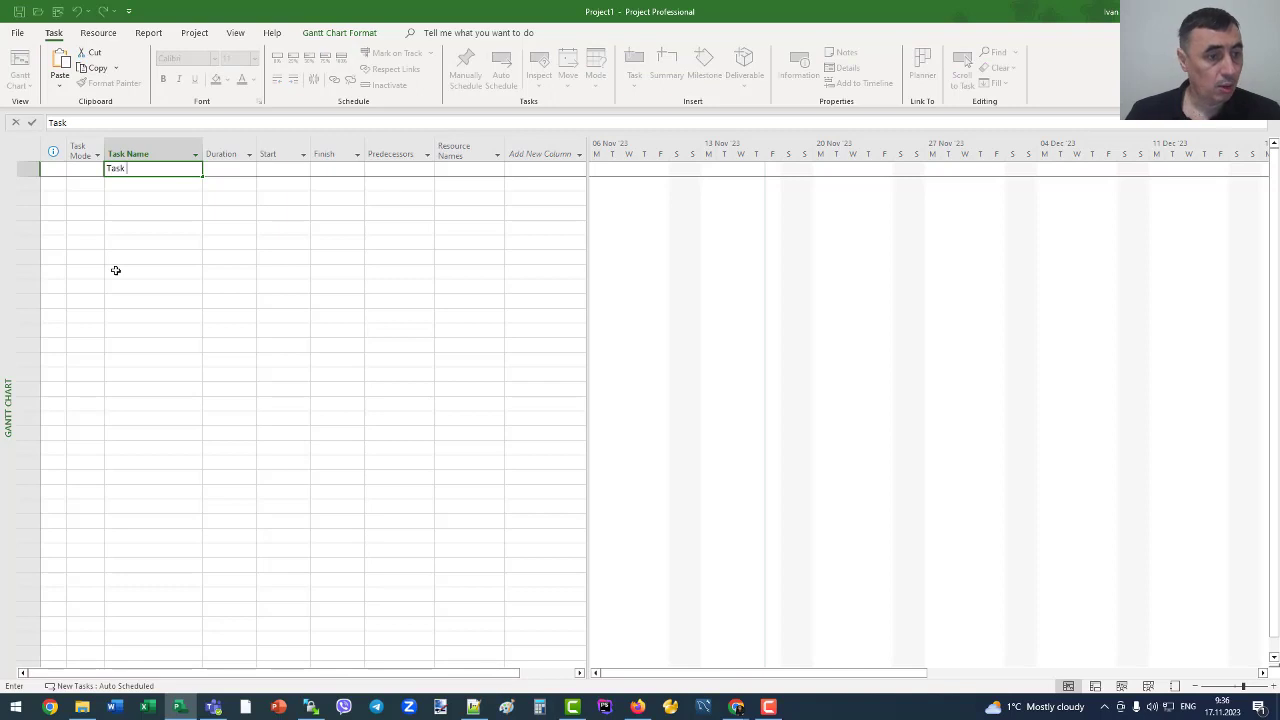
{"action": "type", "text": "1"}
{"action": "key", "text": "Return"}
{"action": "type", "text": "Task"}
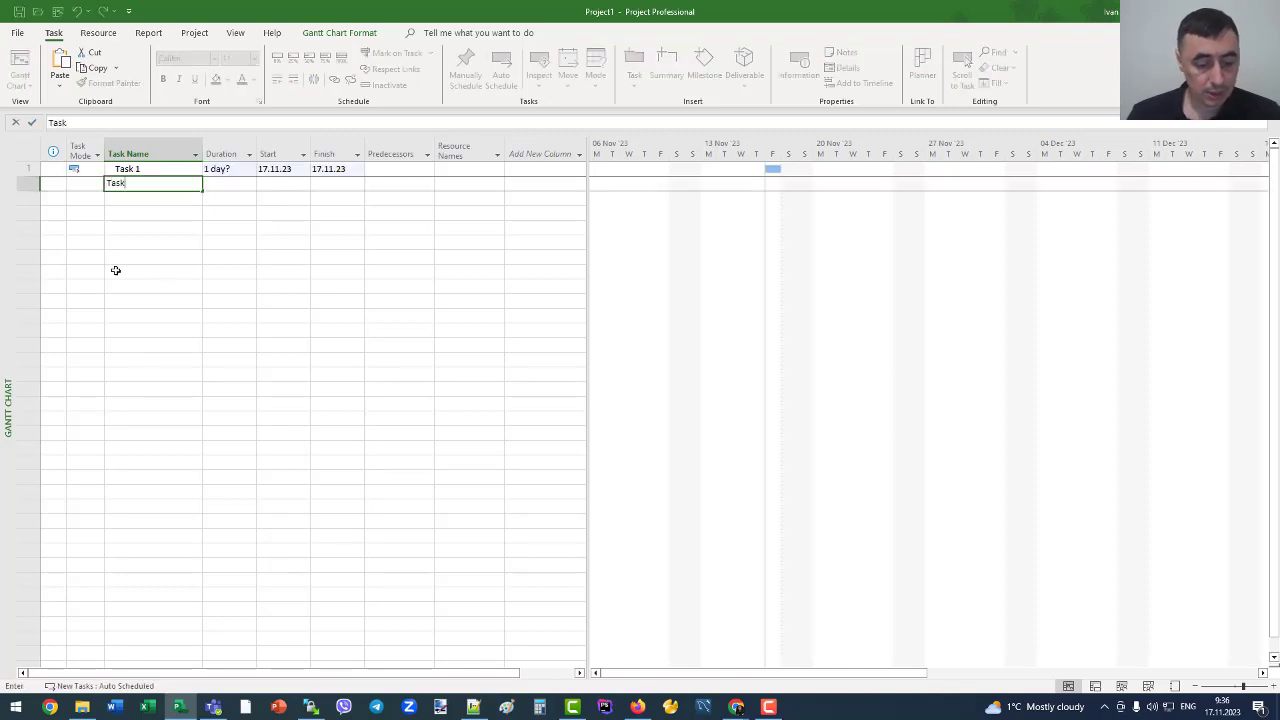
{"action": "type", "text": " 2"}
{"action": "key", "text": "Return"}
{"action": "type", "text": "T"}
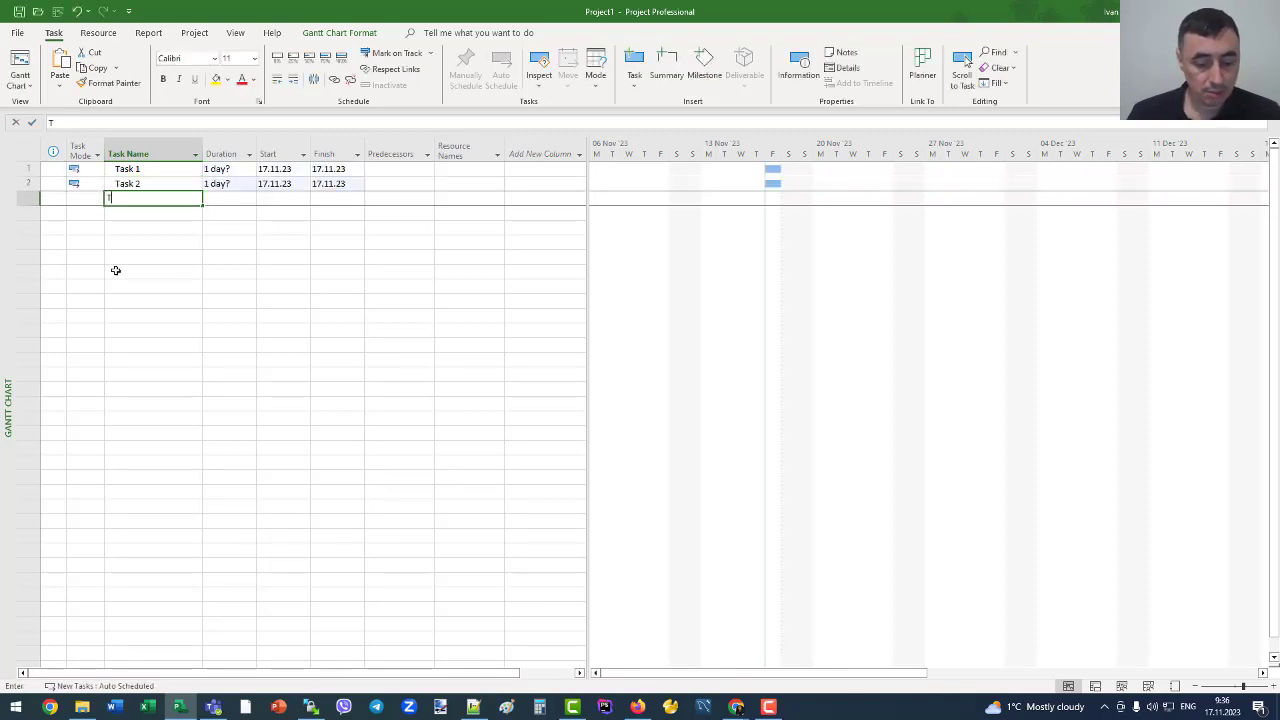
{"action": "type", "text": "ask 3"}
{"action": "key", "text": "Return"}
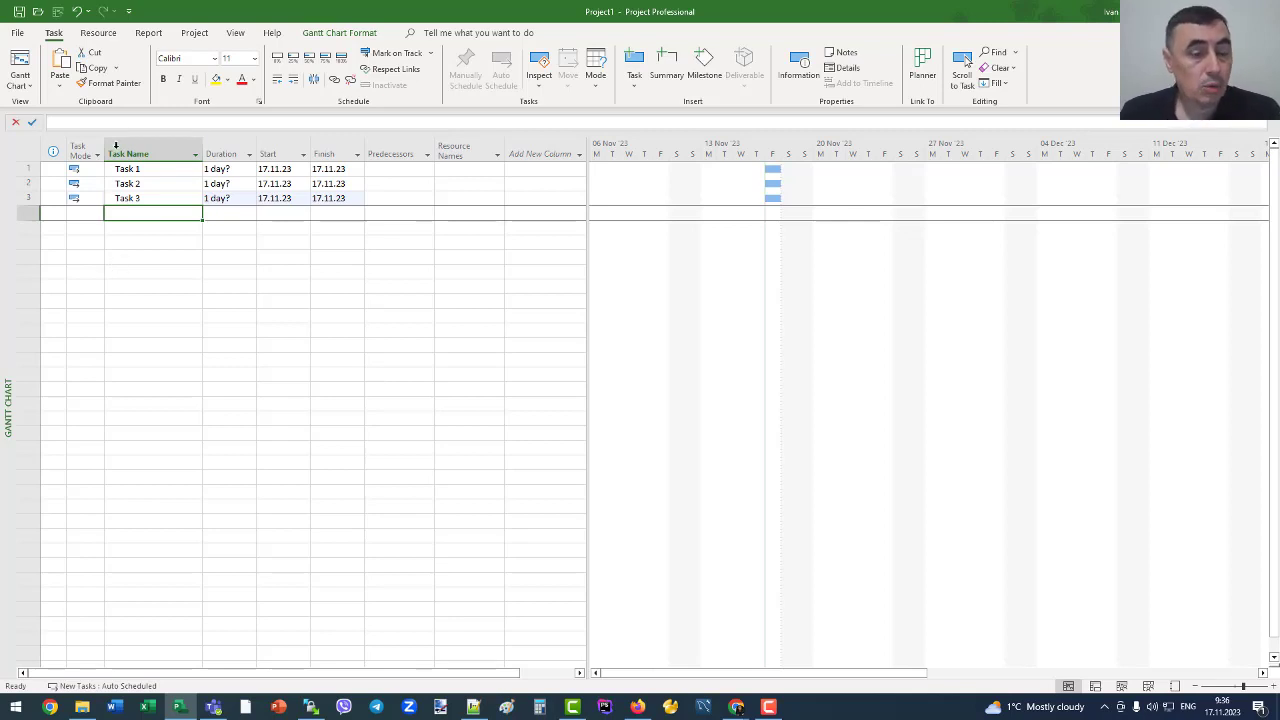
- Set the durations of Task 1, Task 2 and Task 3 to 5, 4 and 3 days
{"action": "left_click", "coordinate": [226, 172]}
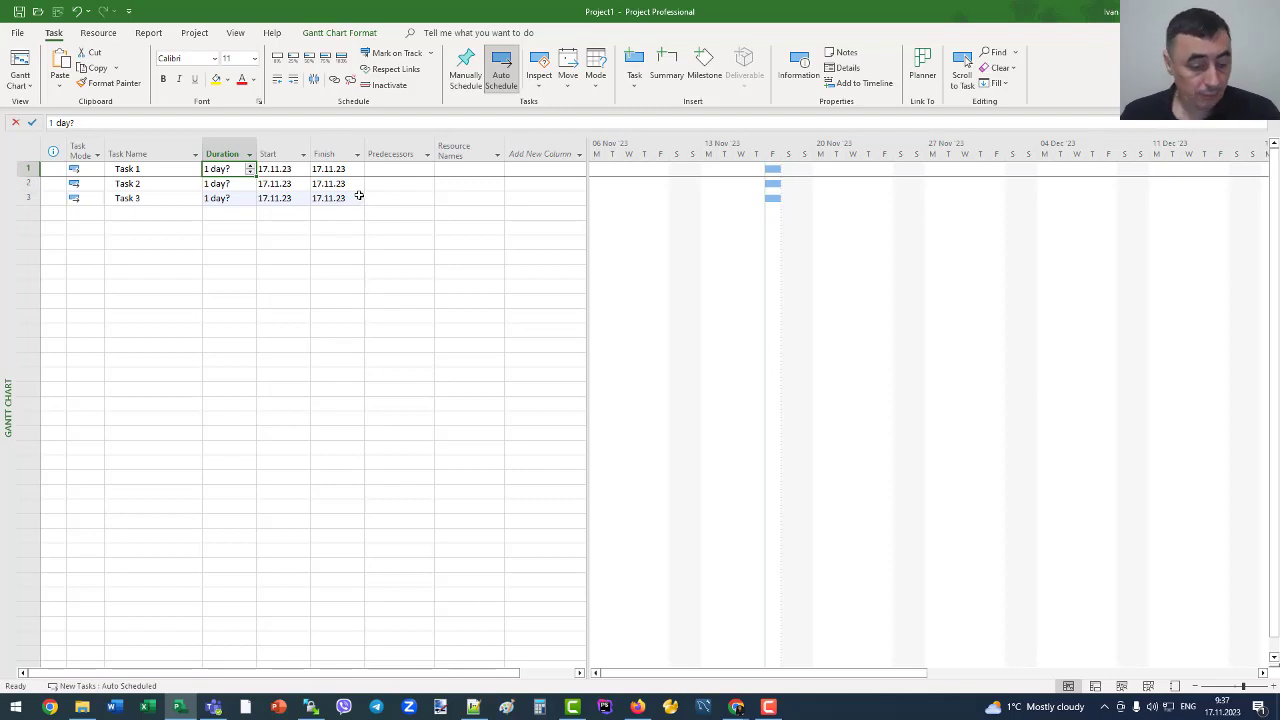
{"action": "type", "text": "5"}
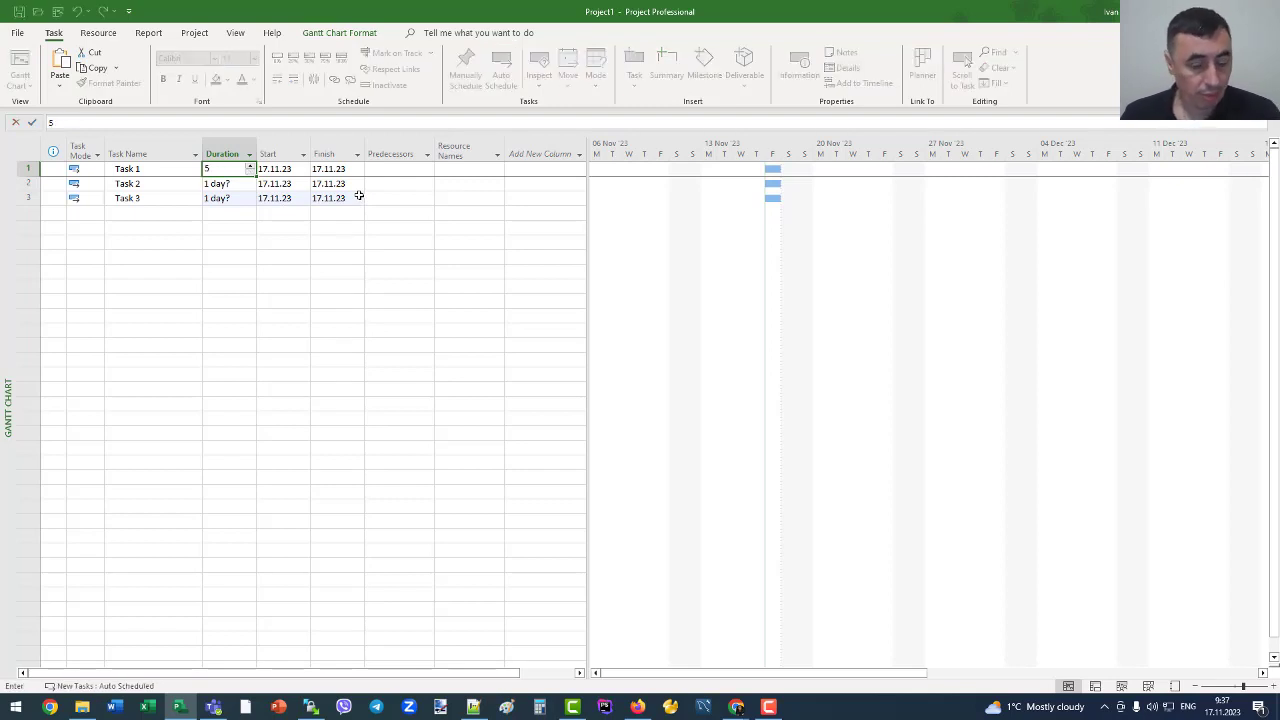
{"action": "key", "text": "Return"}
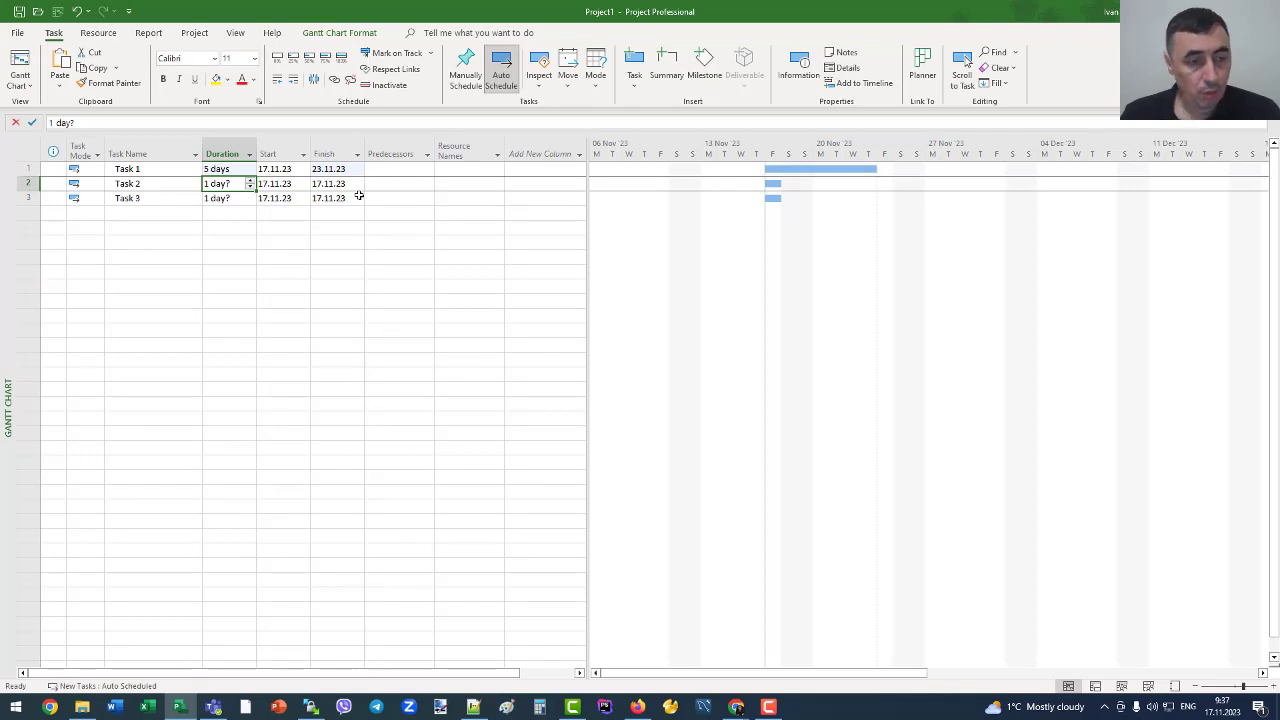
{"action": "type", "text": "4"}
{"action": "key", "text": "Return"}
{"action": "type", "text": "3"}
{"action": "key", "text": "Return"}
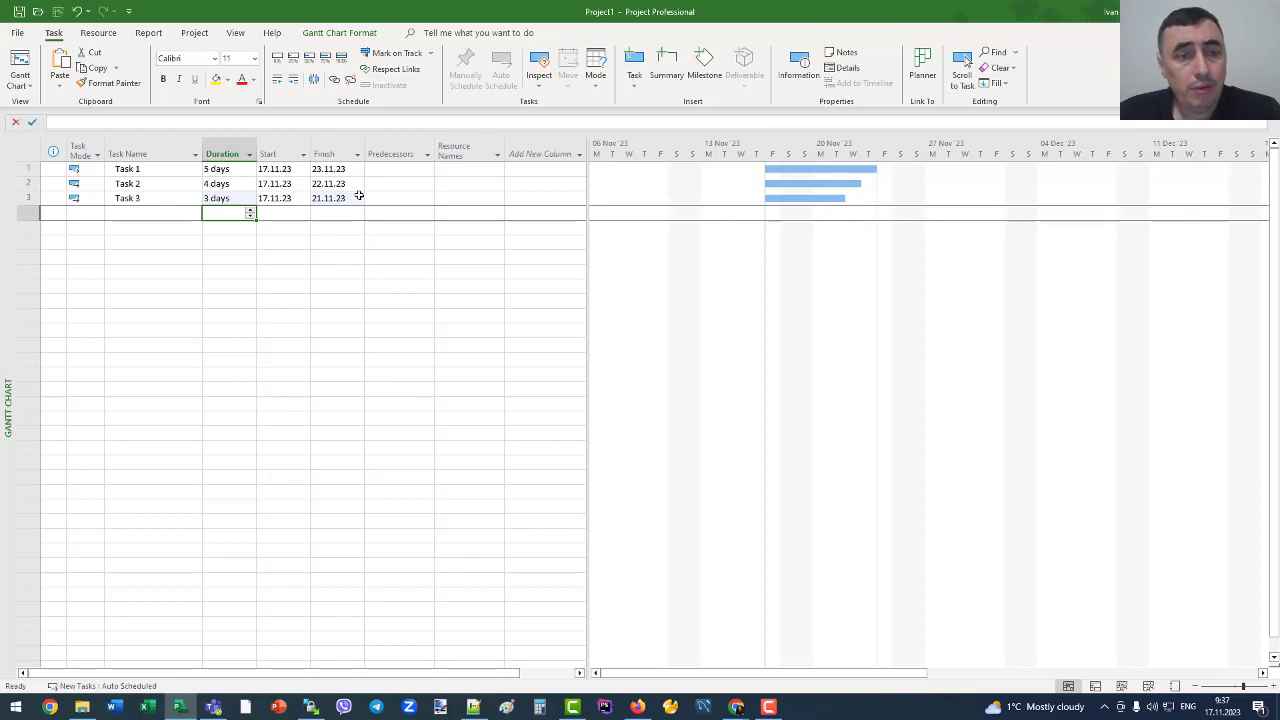
- Insert a Cost column before the Predecessors column
{"action": "right_click", "coordinate": [390, 150]}
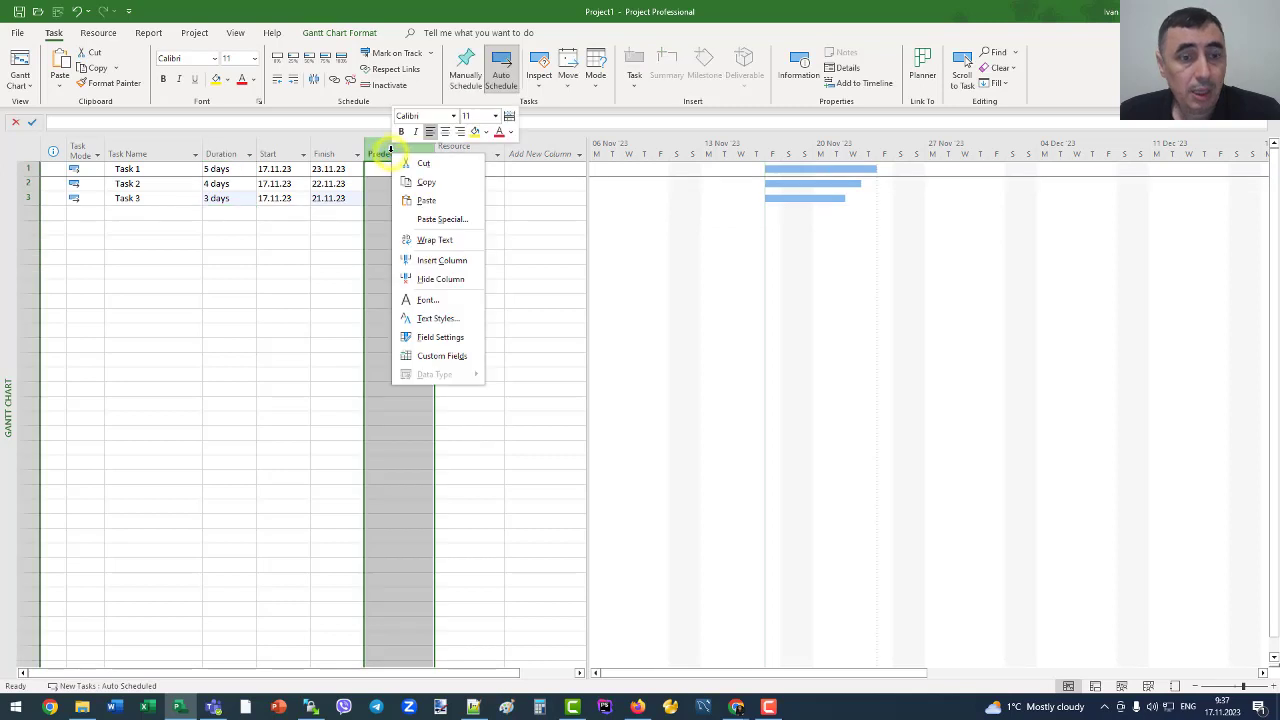
{"action": "left_click", "coordinate": [447, 262]}
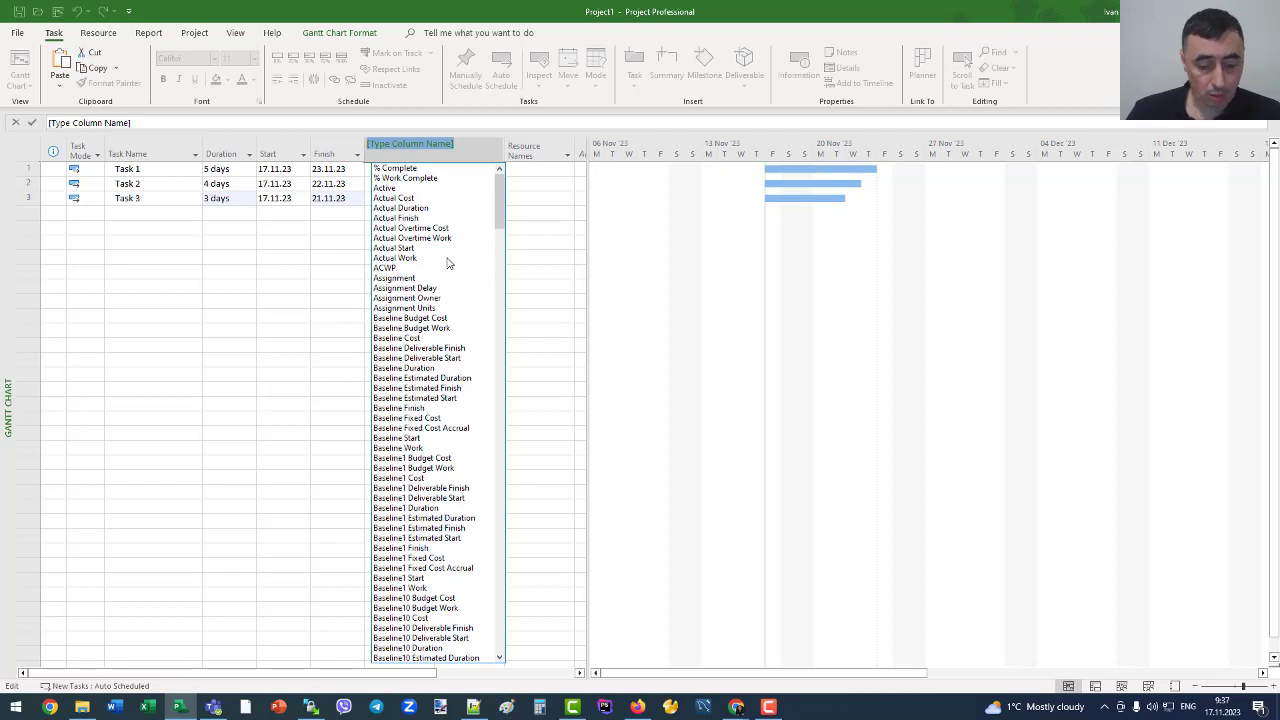
{"action": "type", "text": "Cost"}
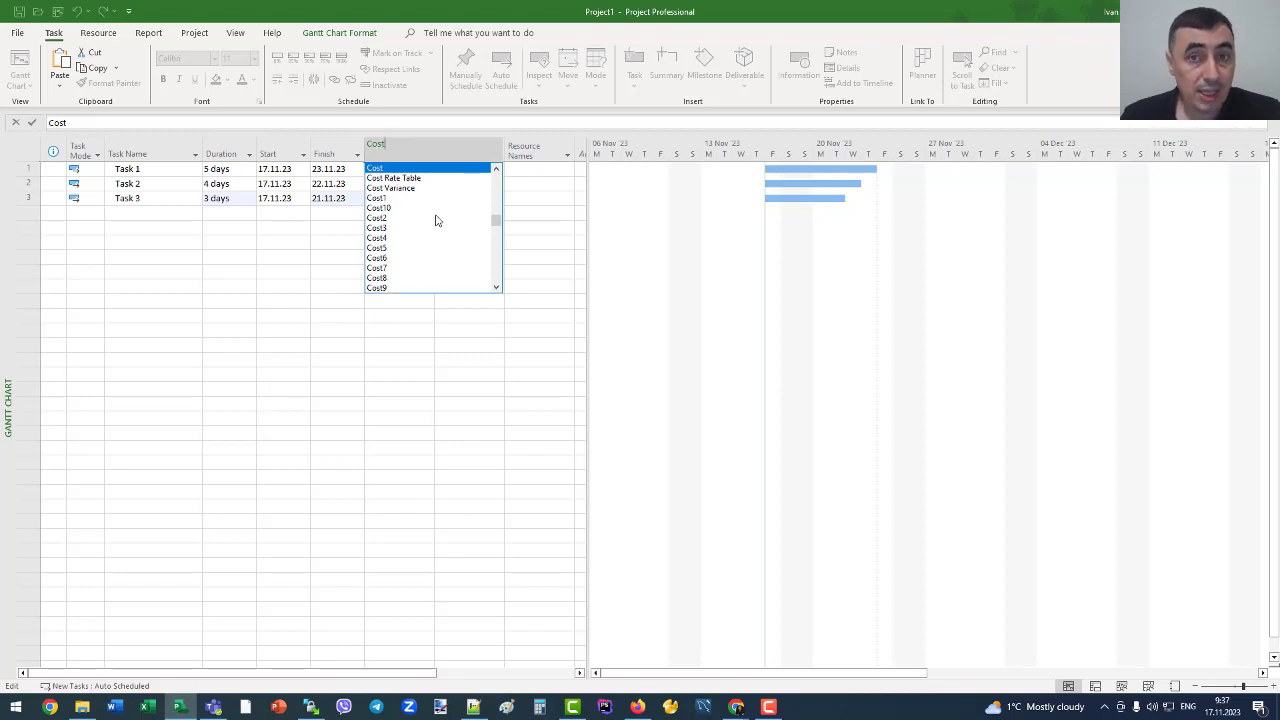
{"action": "left_click", "coordinate": [459, 168]}
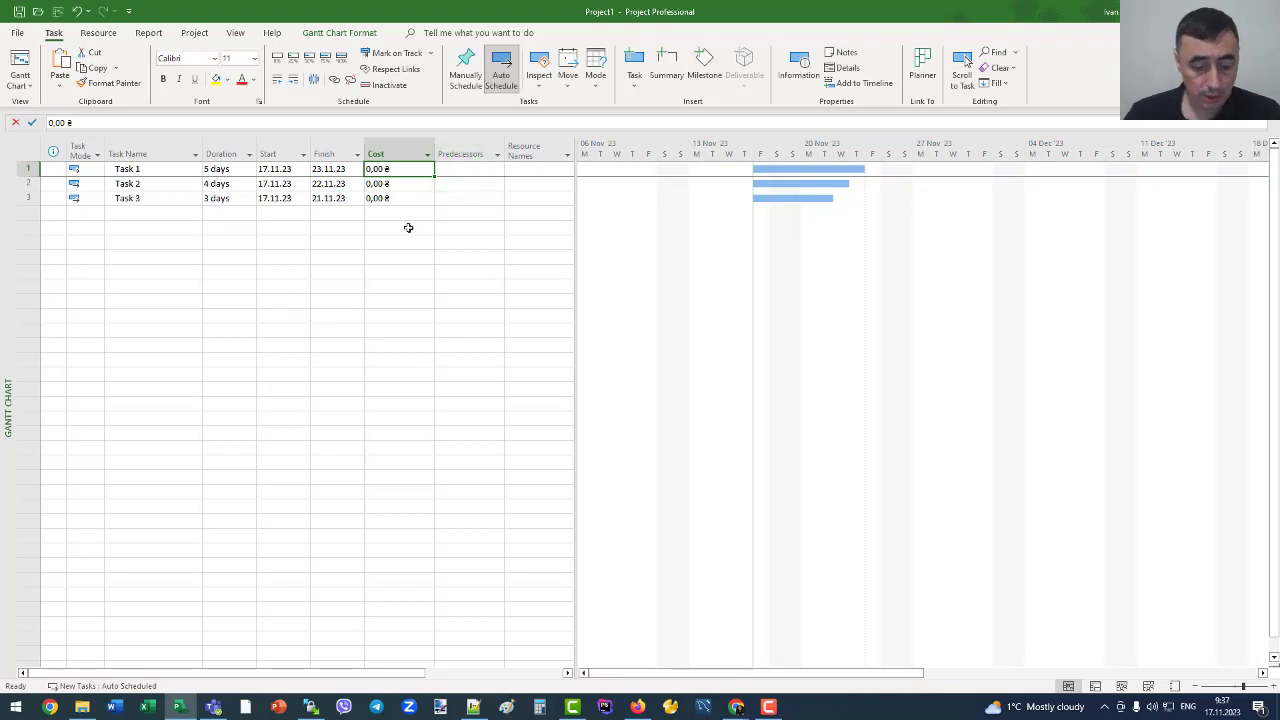
- Set the cost of Task 1 to 300 and the cost of Task 2 to 200
{"action": "type", "text": "300"}
{"action": "key", "text": "Return"}
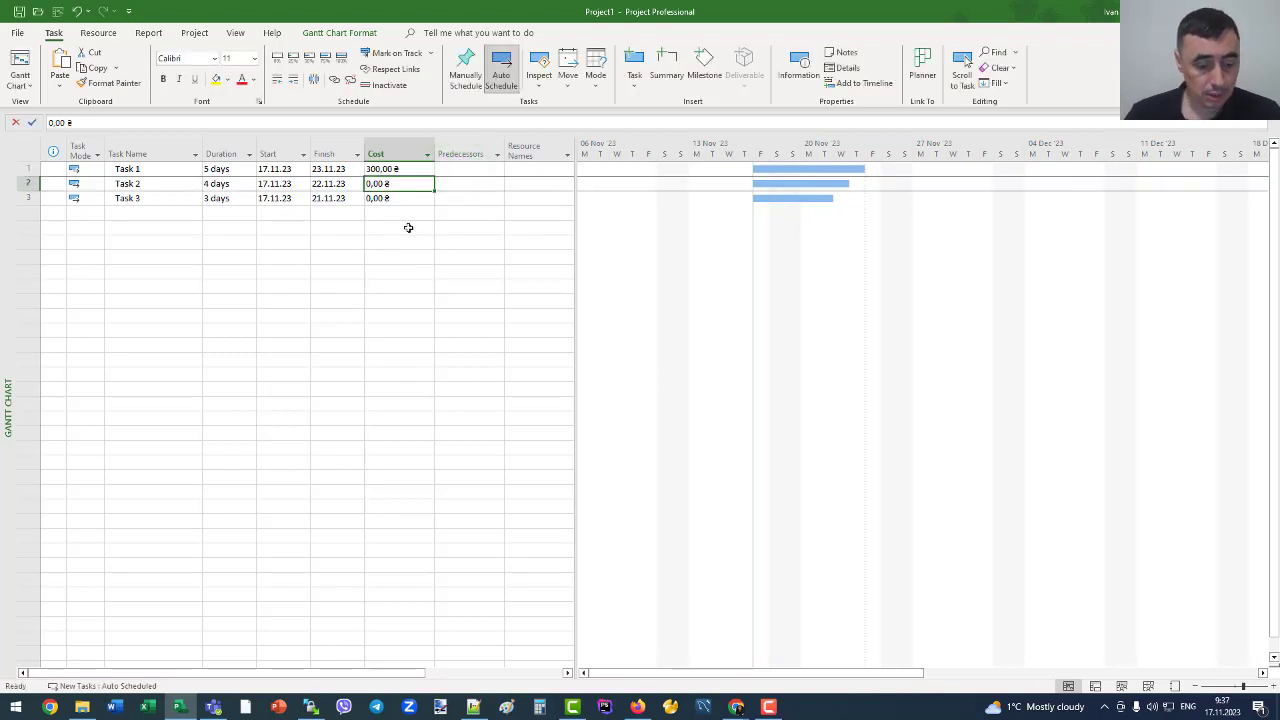
{"action": "type", "text": "200"}
{"action": "key", "text": "Return"}
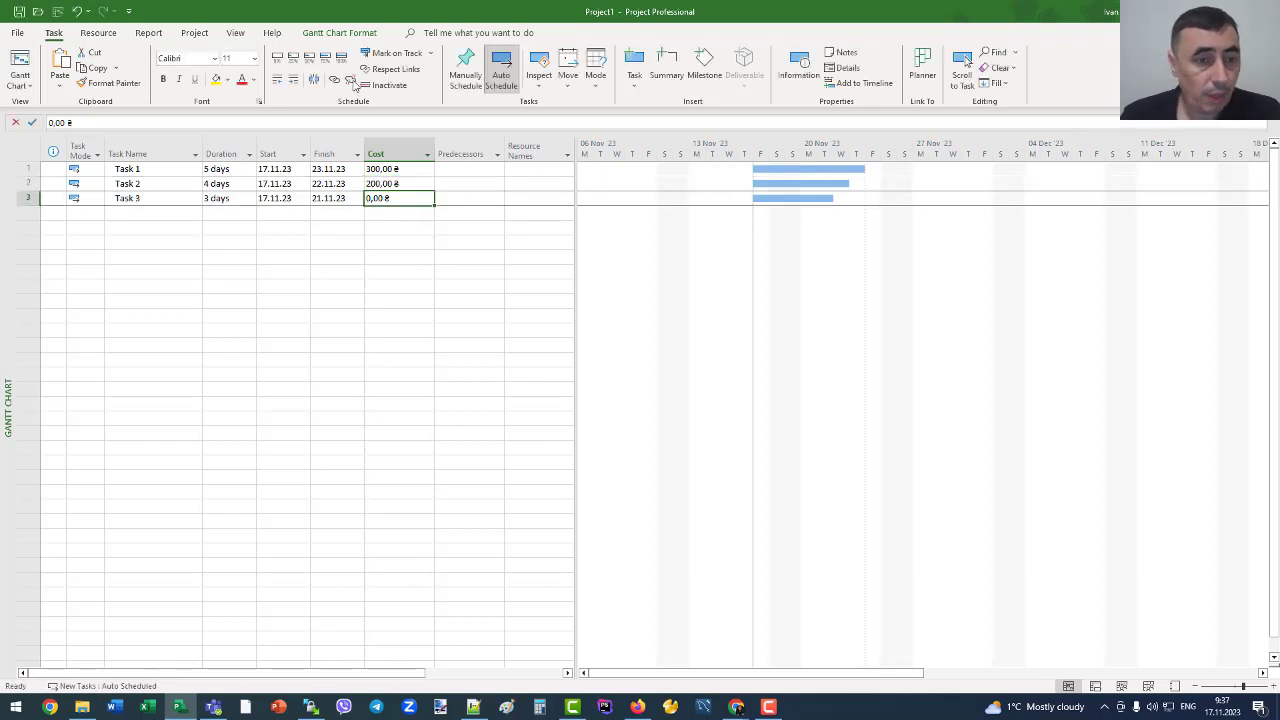
- Insert a new row between Task 1 and Task 2 and name the task Task 4
{"action": "left_click", "coordinate": [166, 186]}
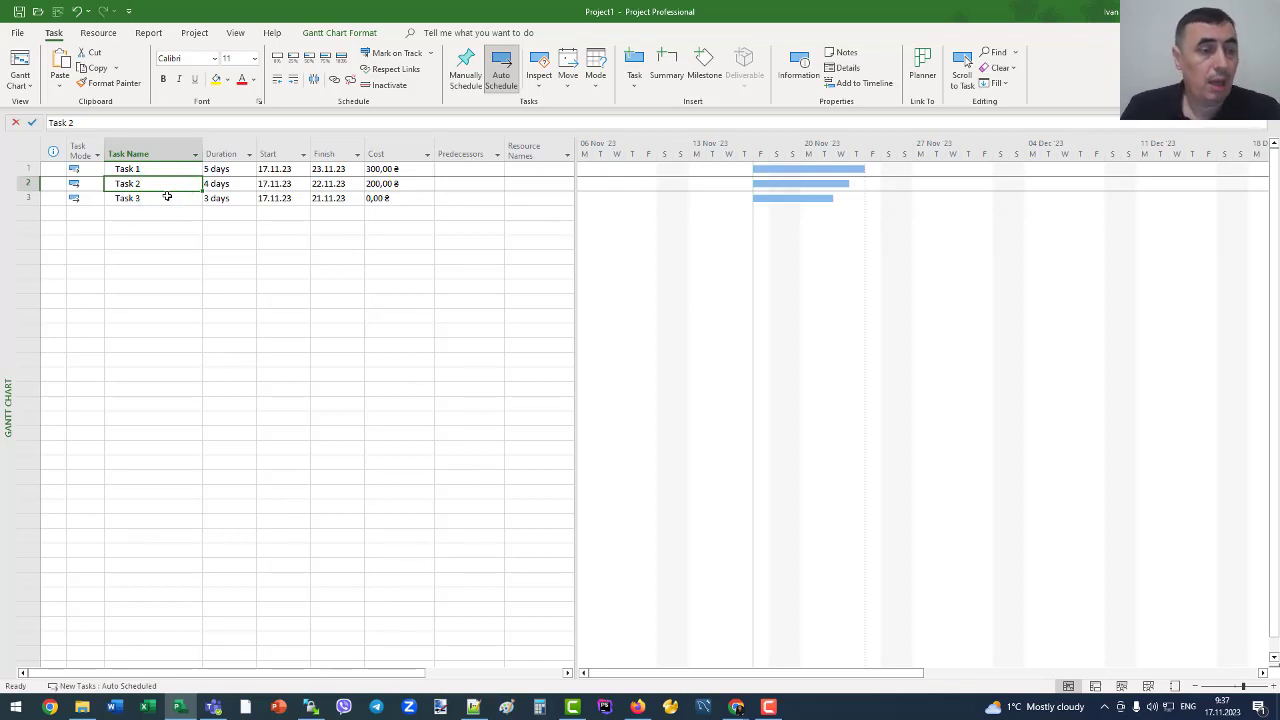
{"action": "left_click", "coordinate": [157, 170]}
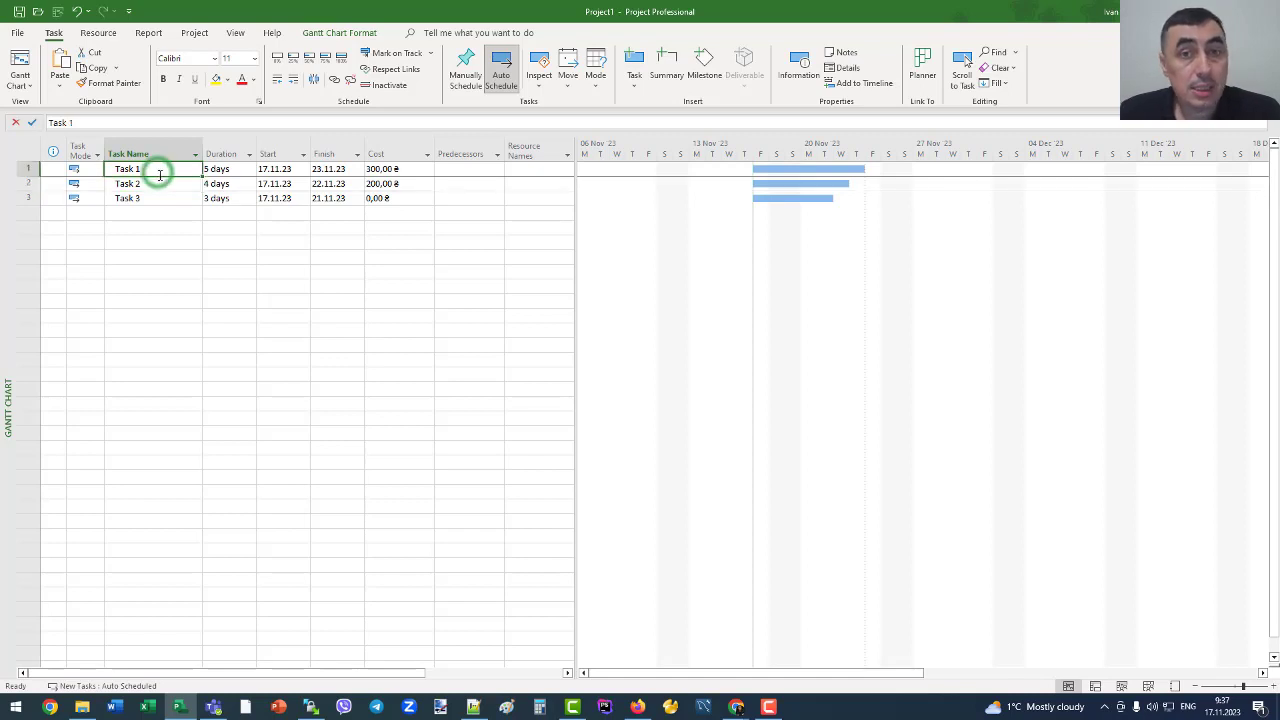
{"action": "left_click", "coordinate": [161, 183]}
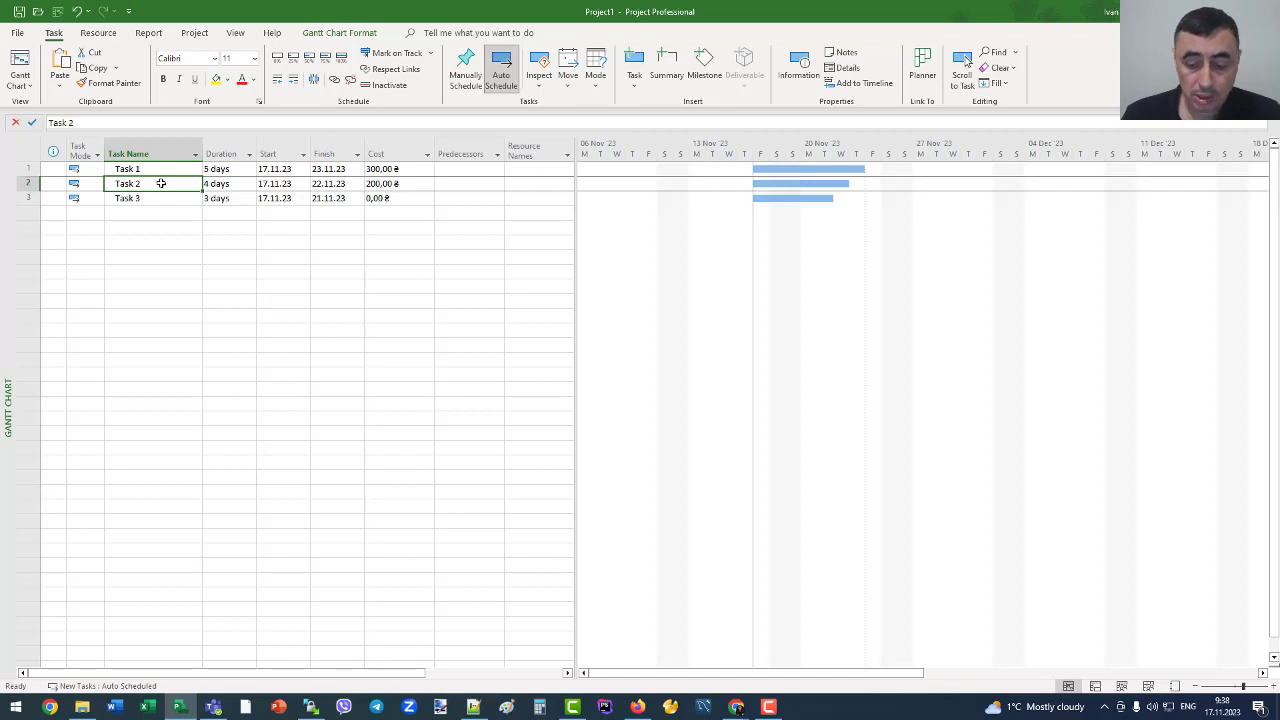
{"action": "key", "text": "Insert"}
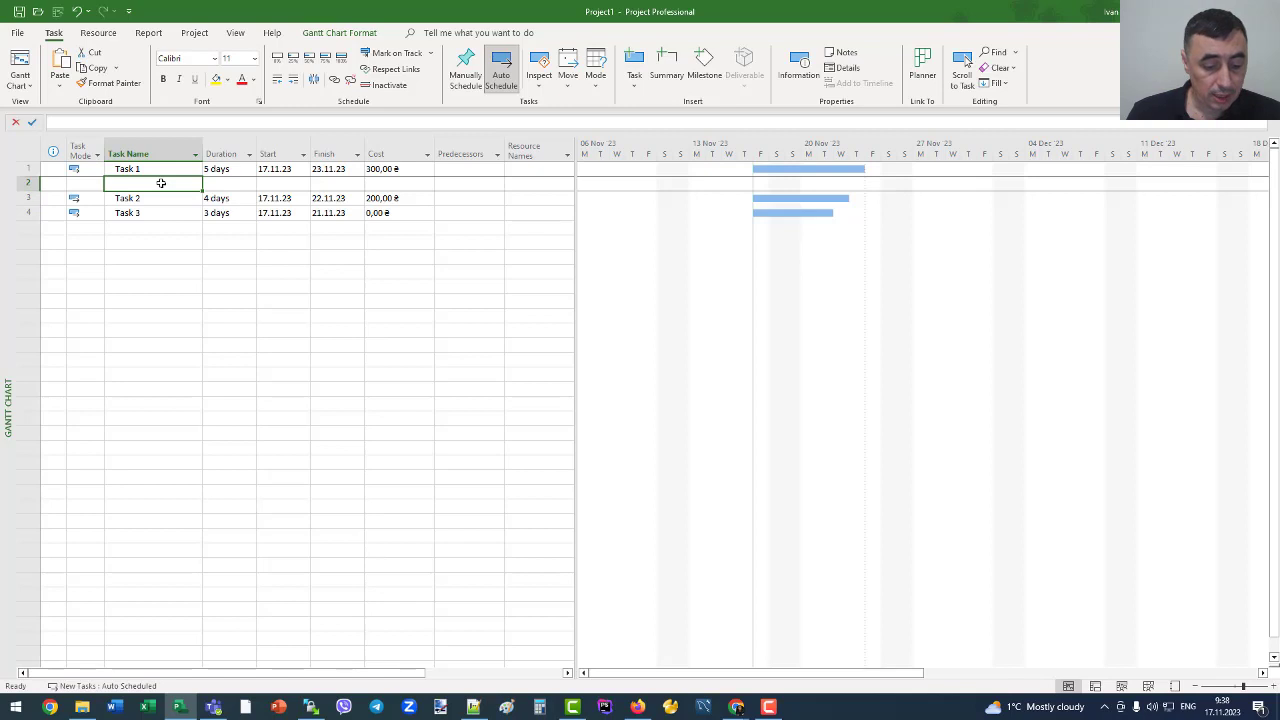
{"action": "type", "text": "Task"}
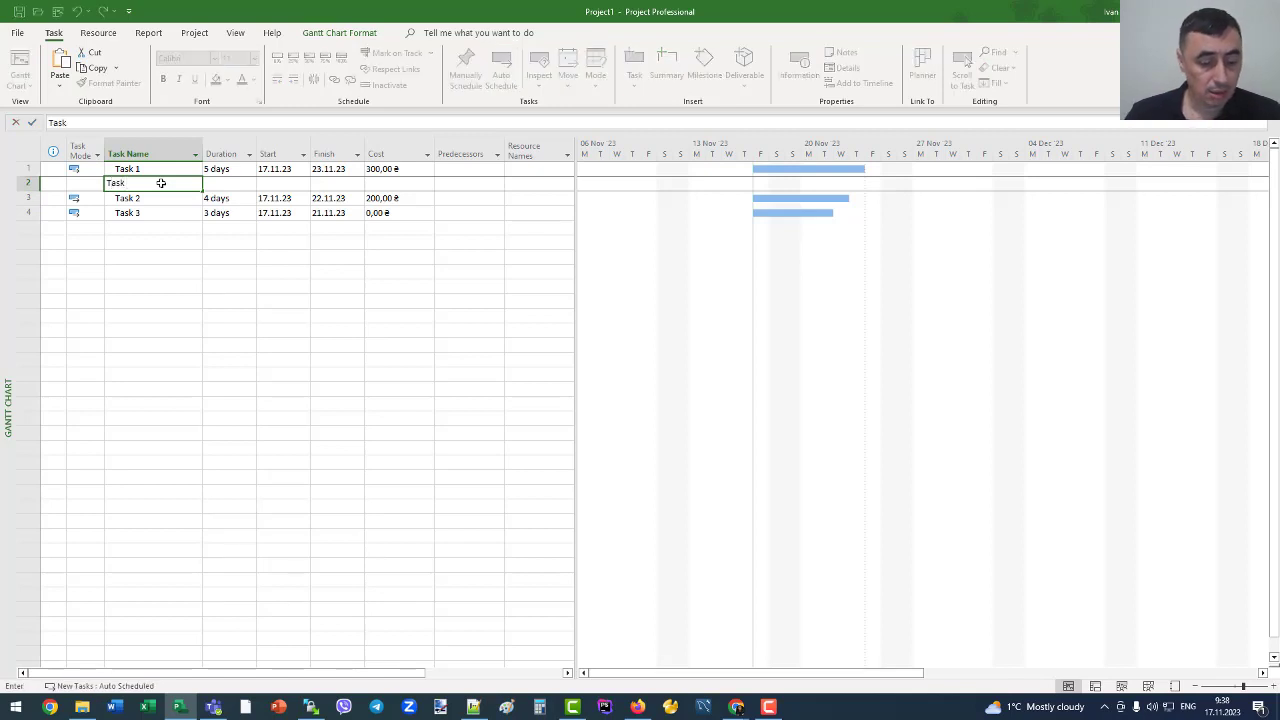
{"action": "type", "text": " 4"}
{"action": "key", "text": "Return"}
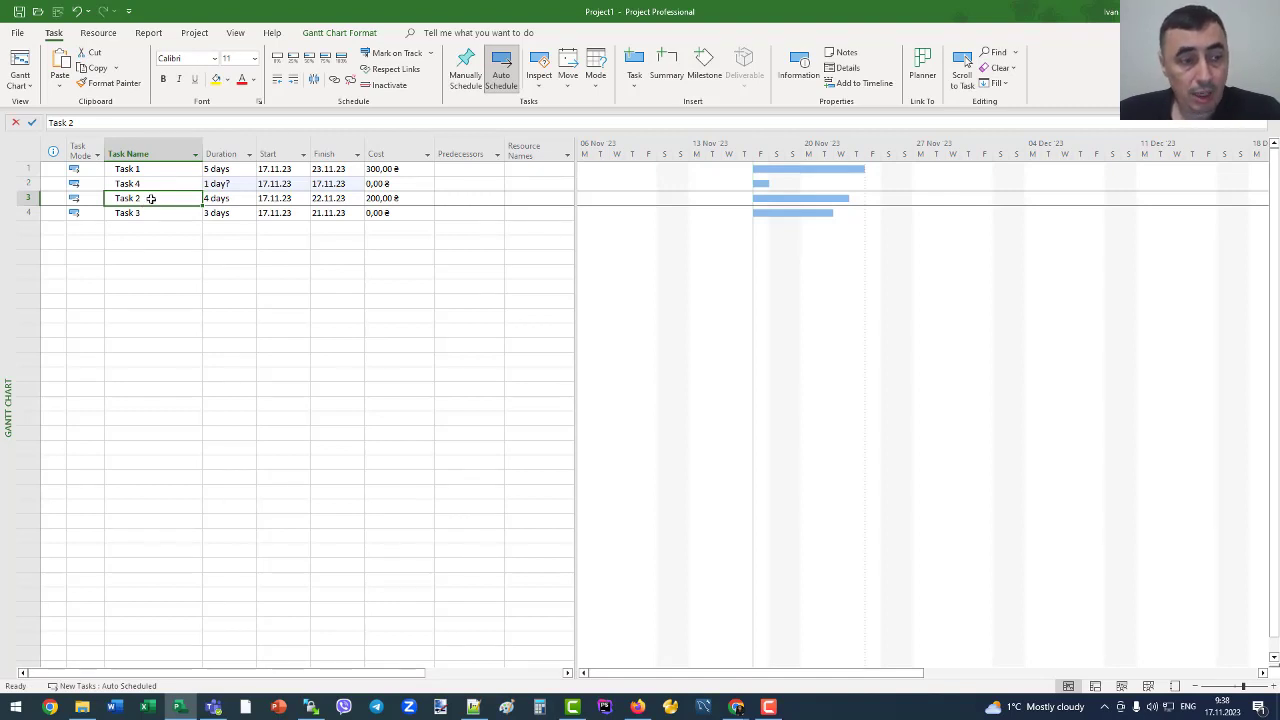
- Insert another new task directly above Task 2 and name it Task 5
{"action": "right_click", "coordinate": [151, 198]}
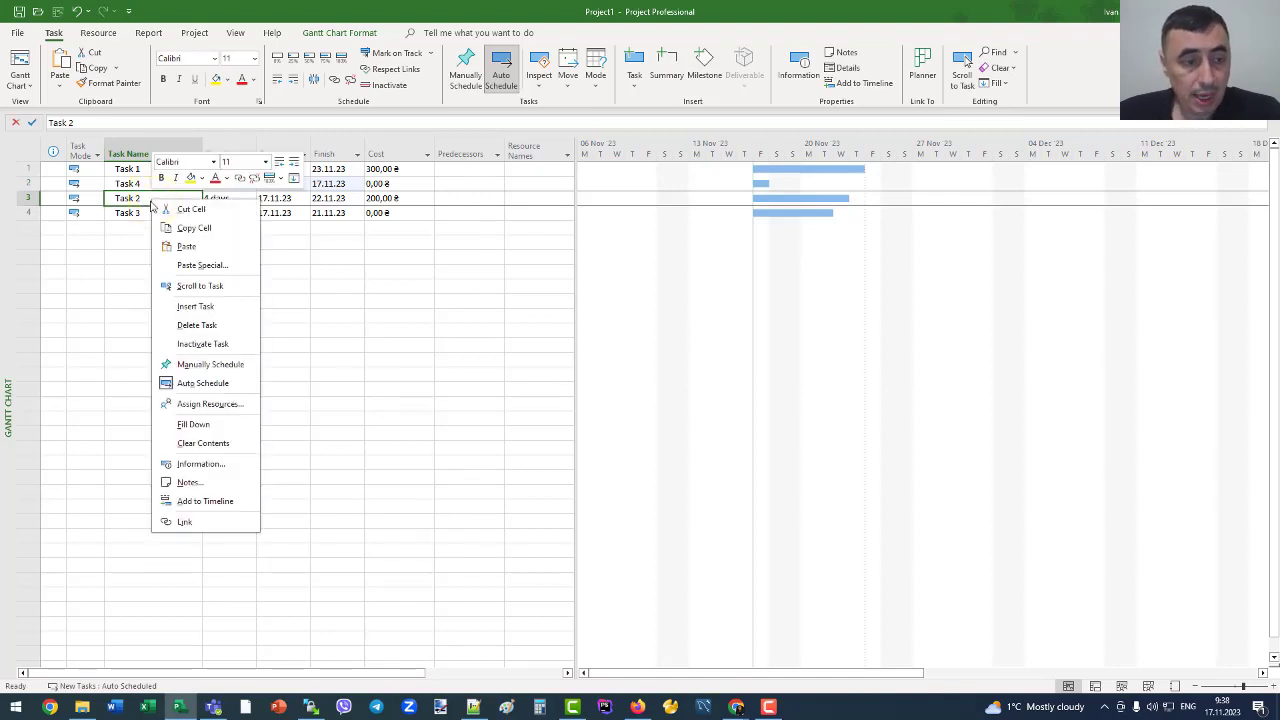
{"action": "left_click", "coordinate": [181, 310]}
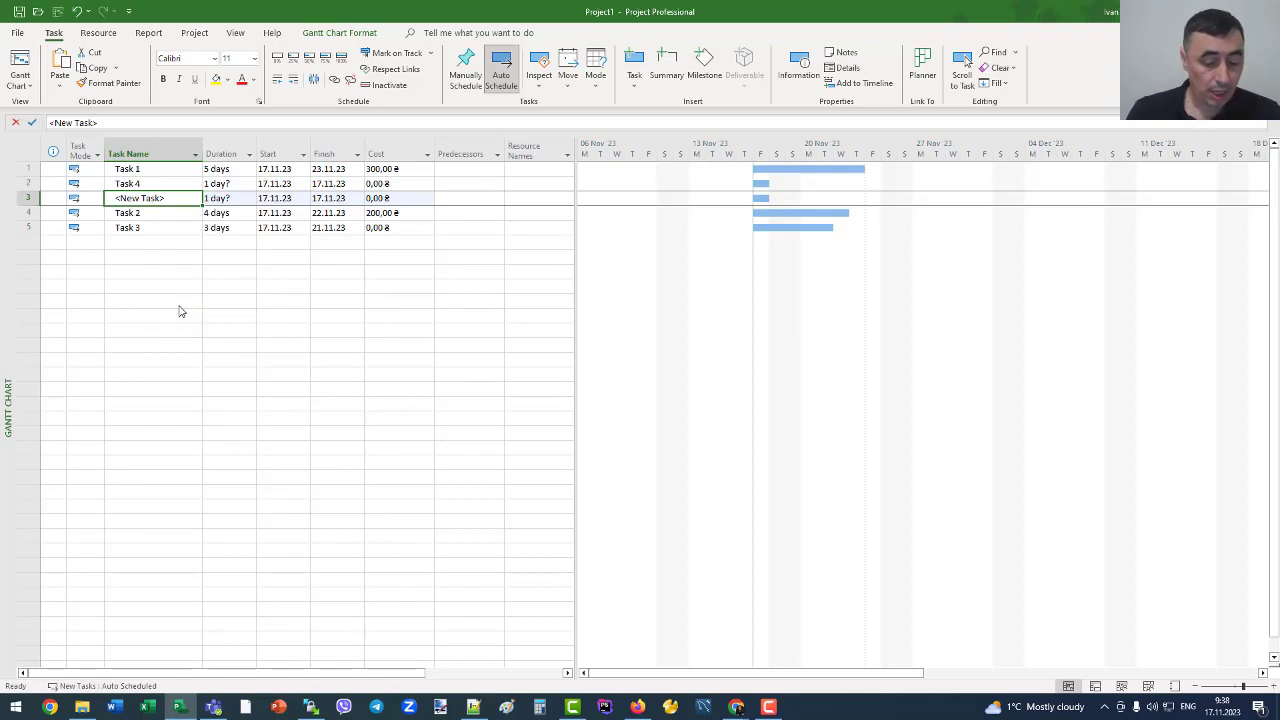
{"action": "type", "text": "T"}
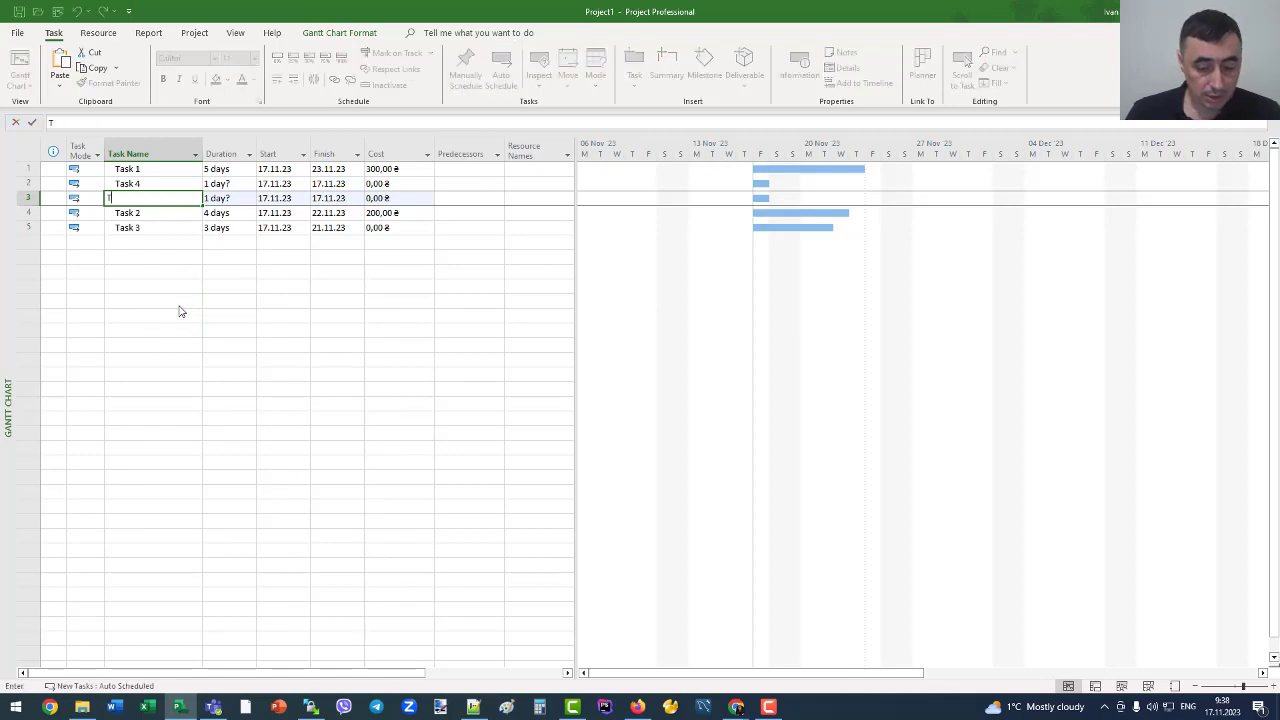
{"action": "type", "text": "ask"}
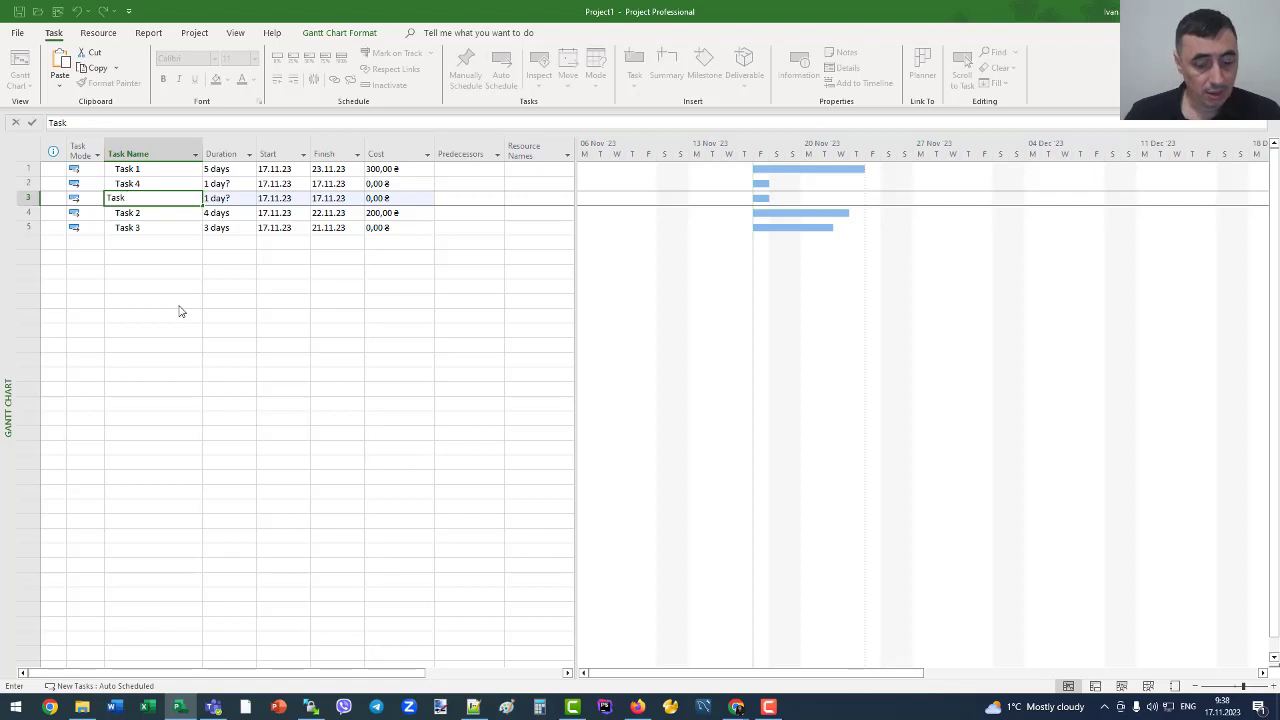
{"action": "type", "text": " 5"}
{"action": "key", "text": "Return"}
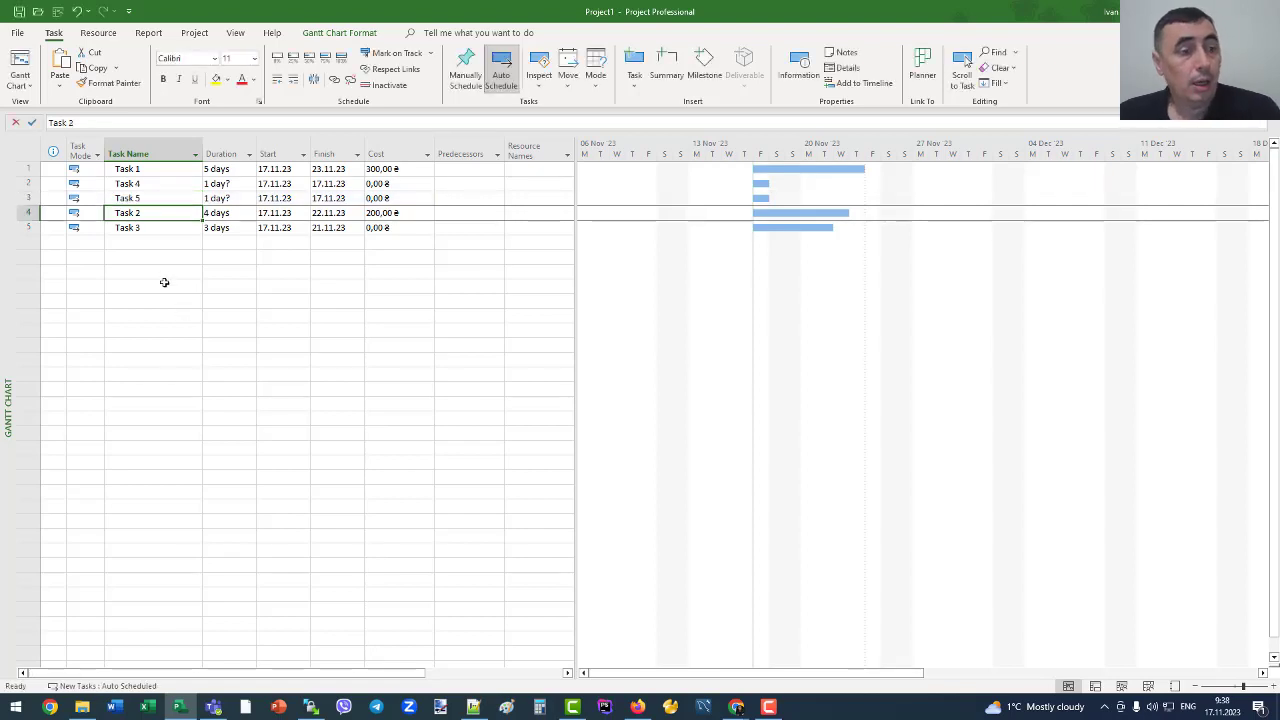
- Move the Task 4 and Task 5 rows together to the end of the list, below Task 3
{"action": "left_click", "coordinate": [22, 183]}
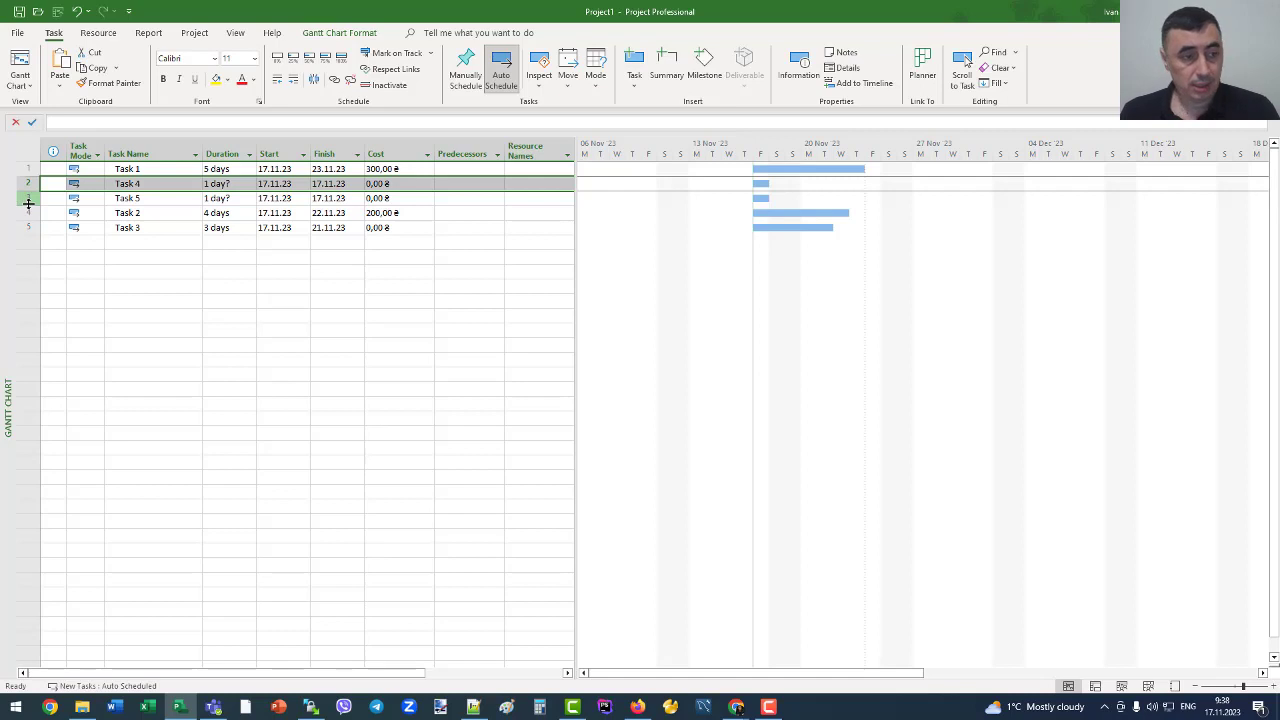
{"action": "left_click", "coordinate": [27, 200], "text": "shift"}
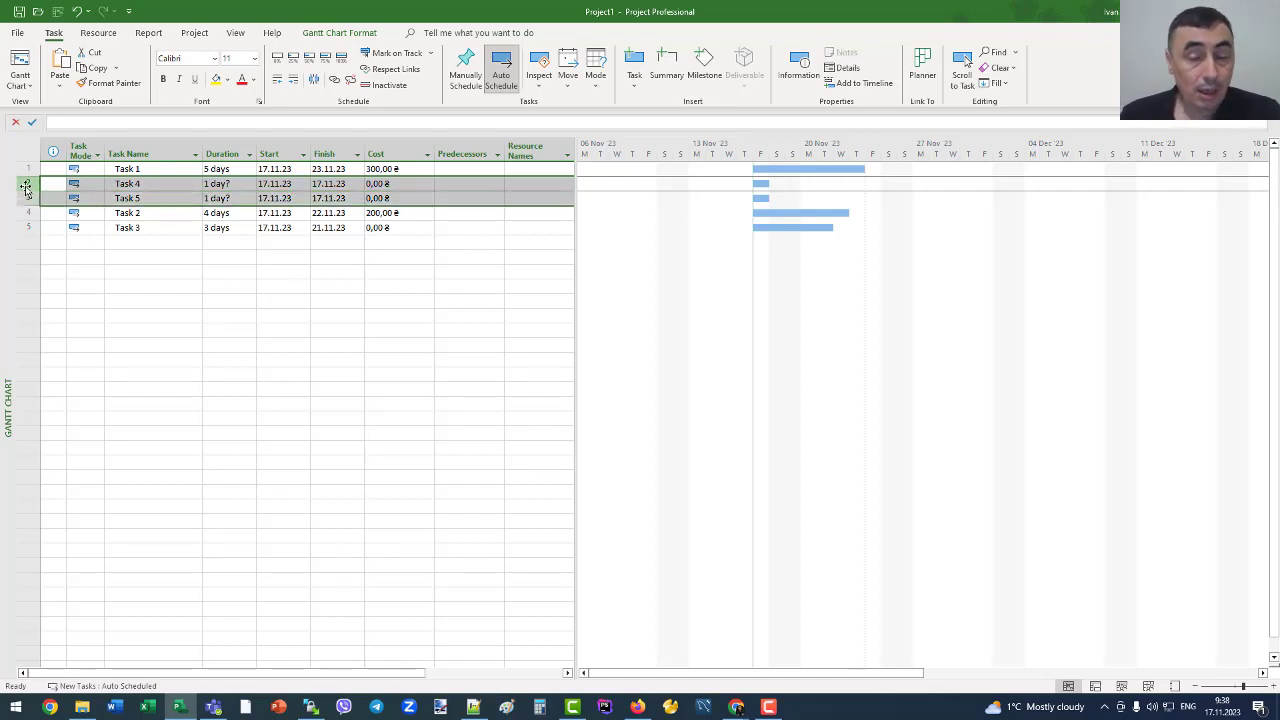
{"action": "left_click_drag", "start_coordinate": [25, 187], "coordinate": [28, 231]}
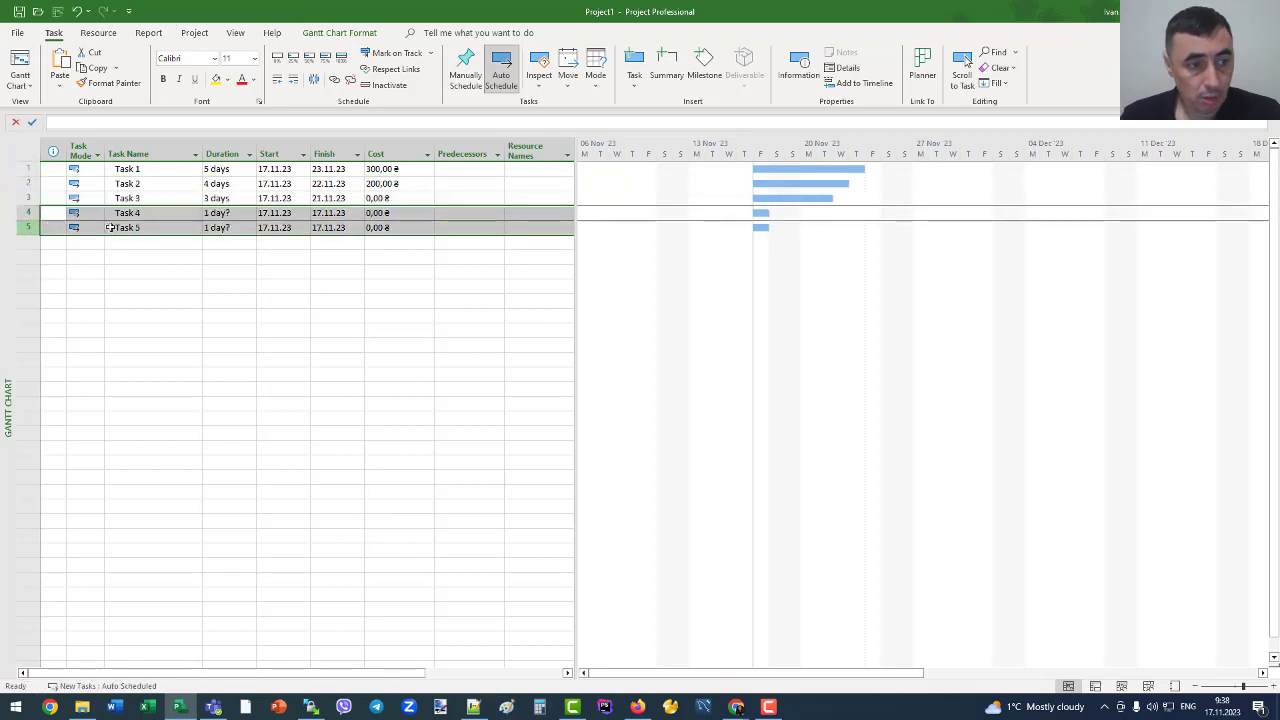
- Delete Task 4 from the task list
{"action": "left_click", "coordinate": [145, 228]}
{"action": "left_click", "coordinate": [160, 212]}
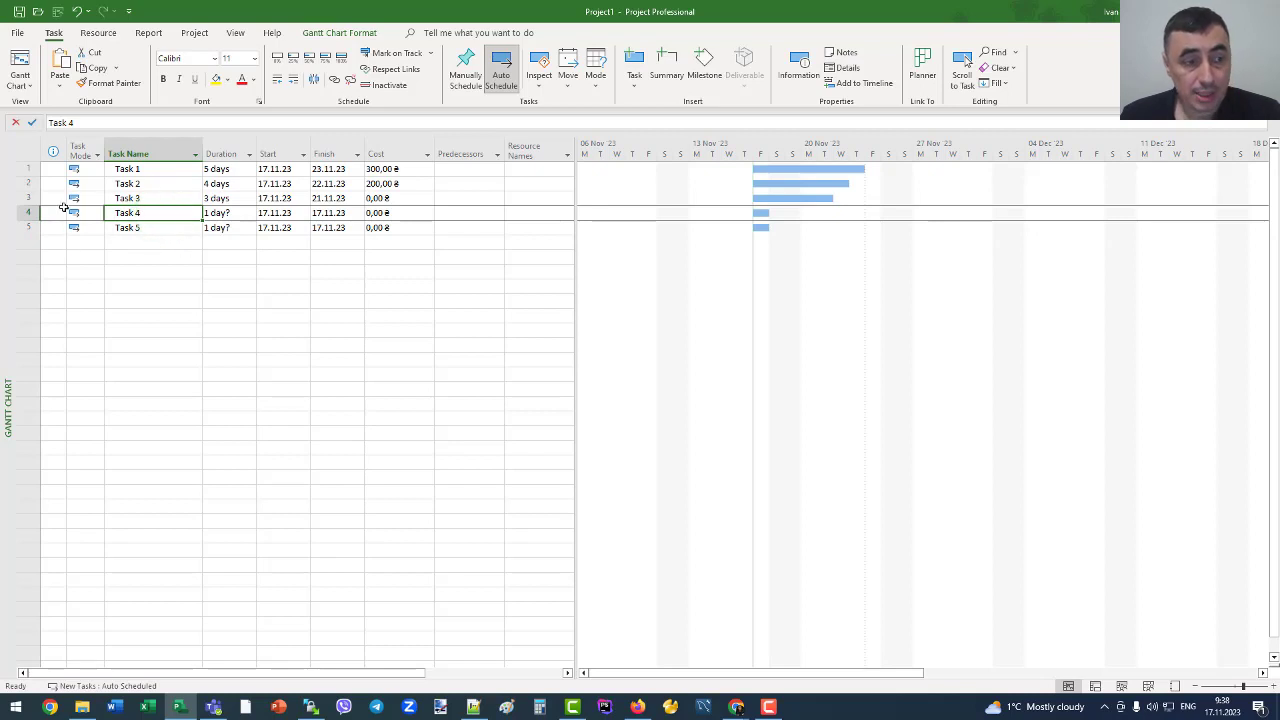
{"action": "right_click", "coordinate": [126, 215]}
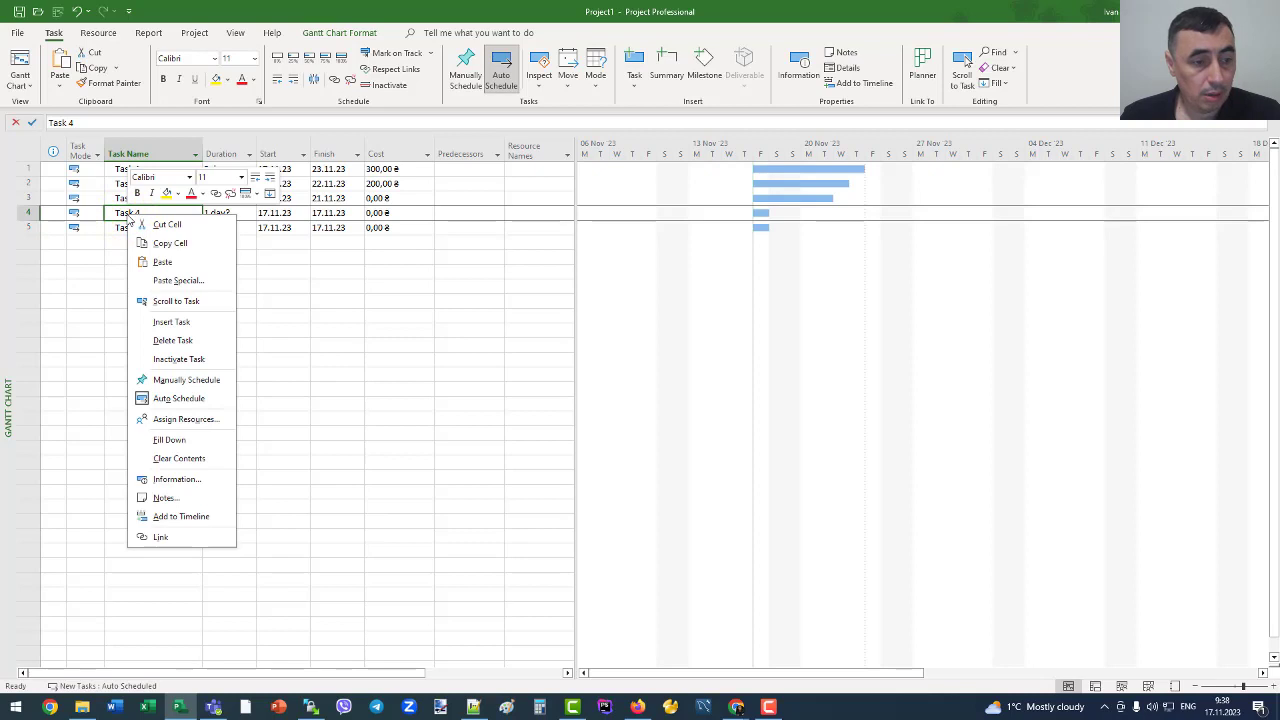
{"action": "left_click", "coordinate": [193, 342]}
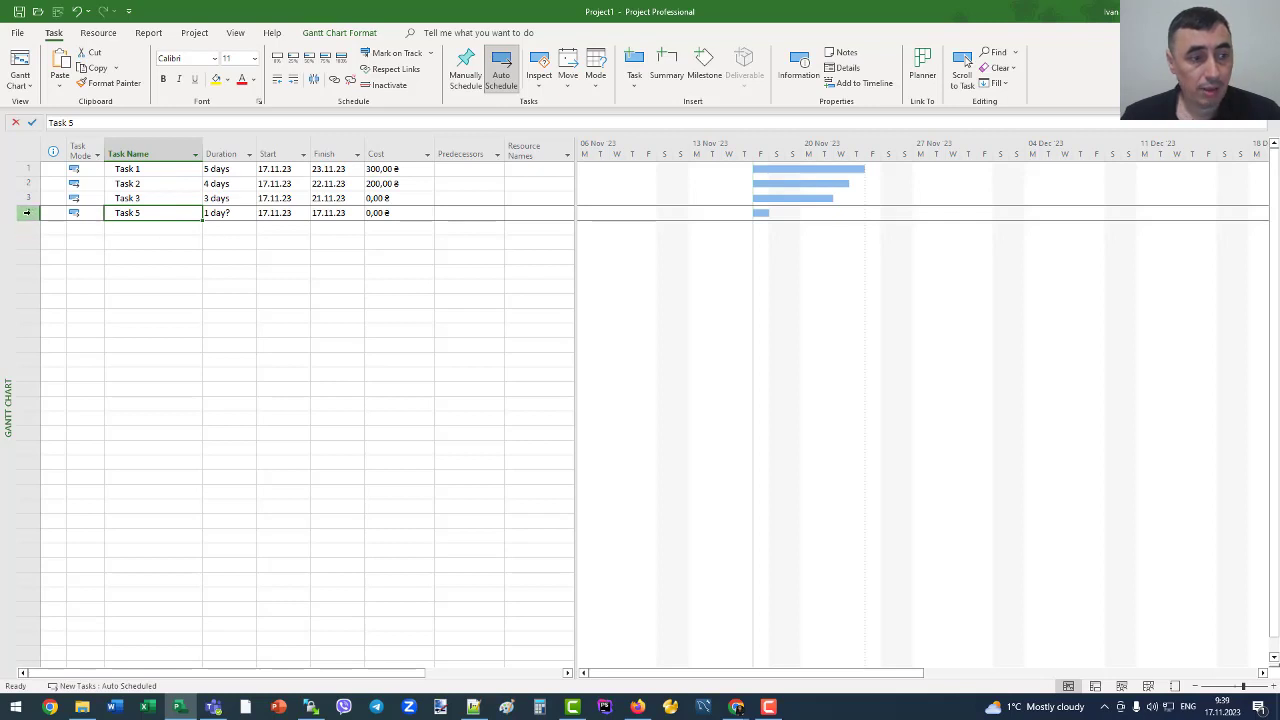
- Delete the Task 5 row at the end of the task list
{"action": "left_click", "coordinate": [27, 213]}
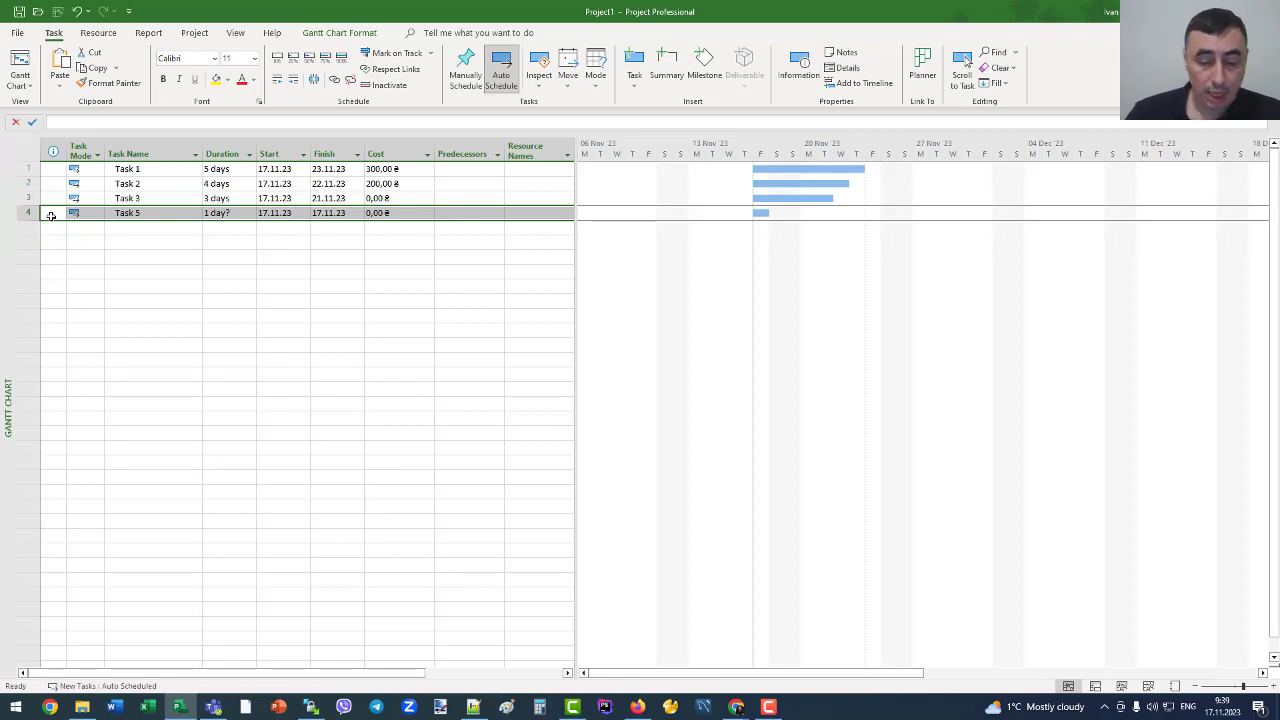
{"action": "key", "text": "Delete"}
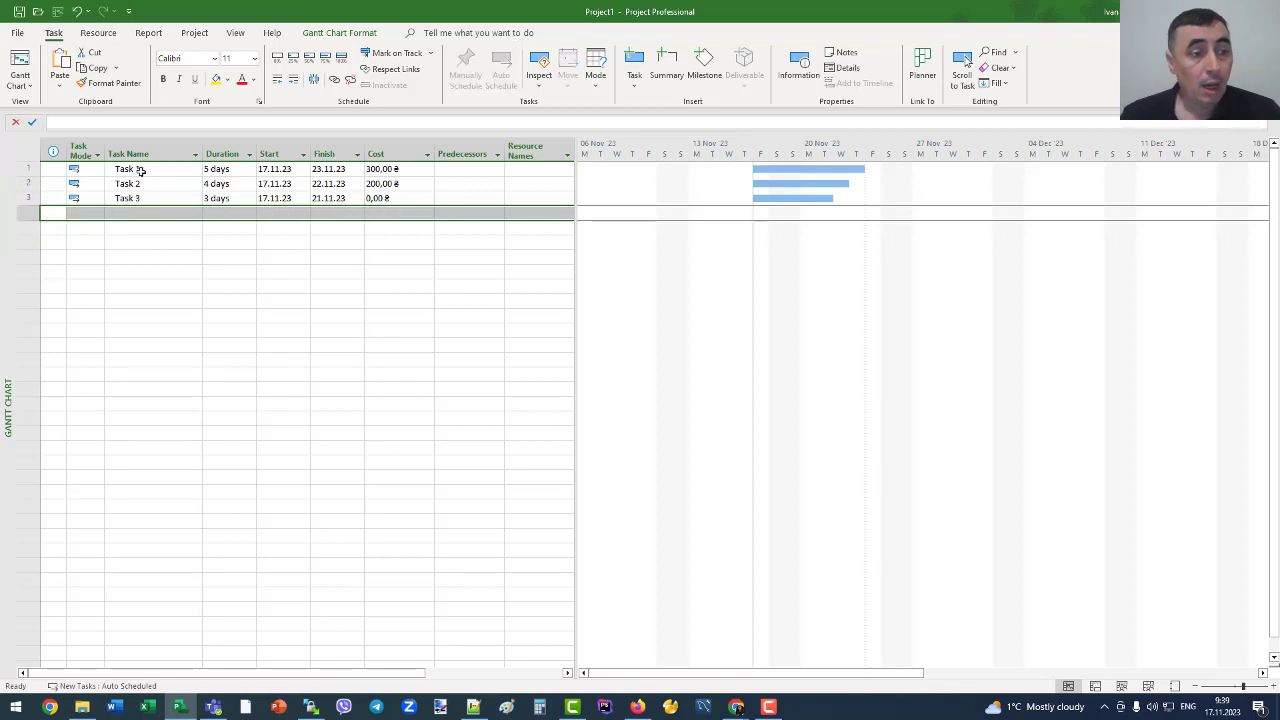
- Copy the names of Task 1, Task 2 and Task 3 and paste them into the empty rows directly below Task 3
{"action": "left_click", "coordinate": [141, 171]}
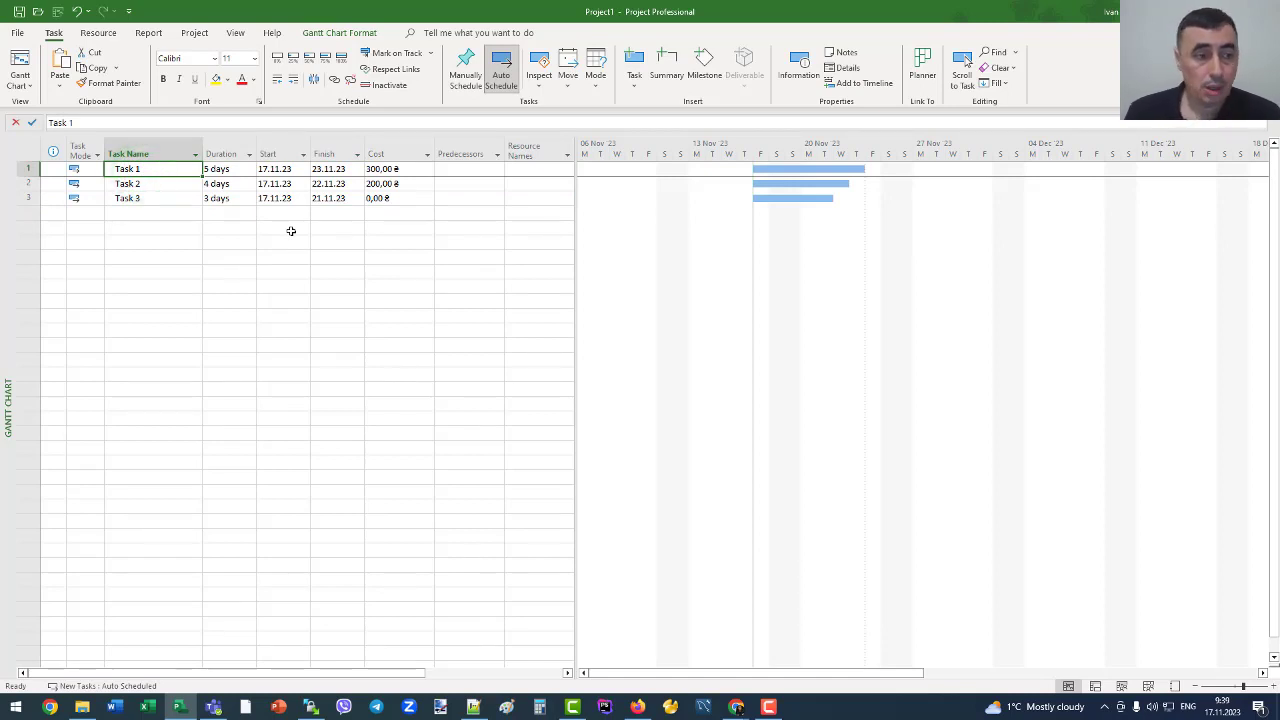
{"action": "left_click", "coordinate": [183, 212]}
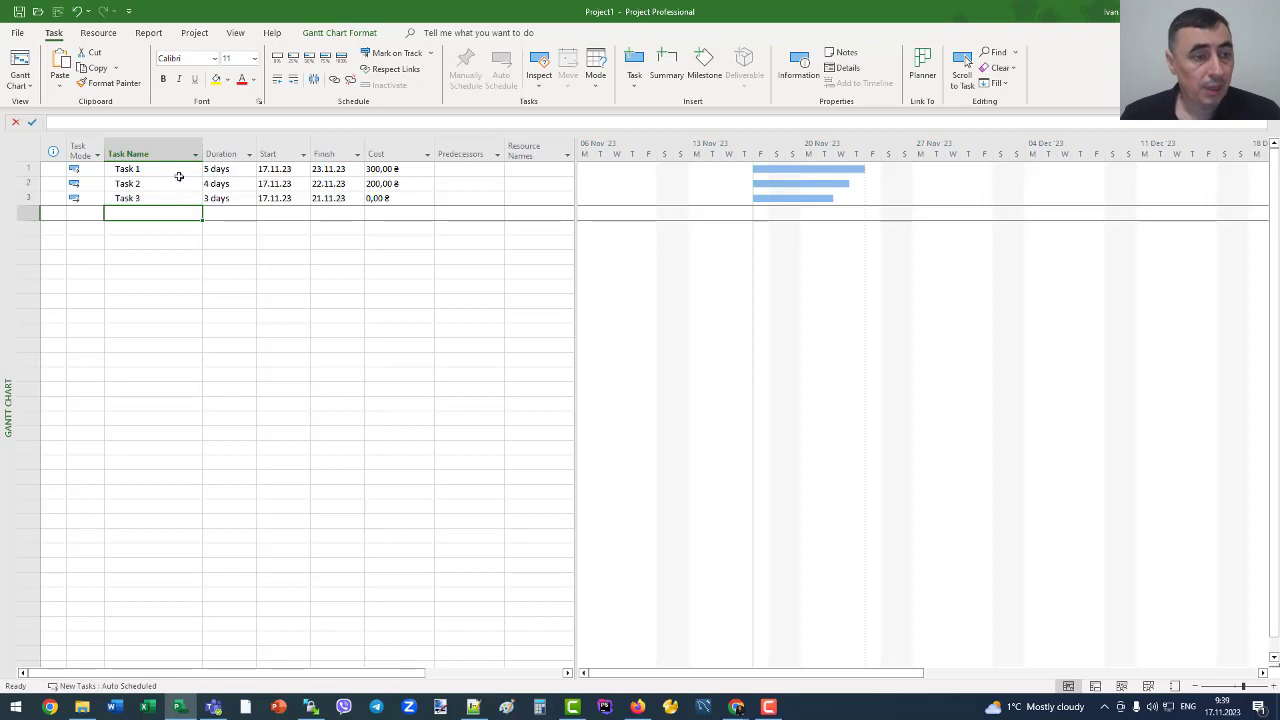
{"action": "left_click_drag", "start_coordinate": [177, 172], "coordinate": [174, 192]}
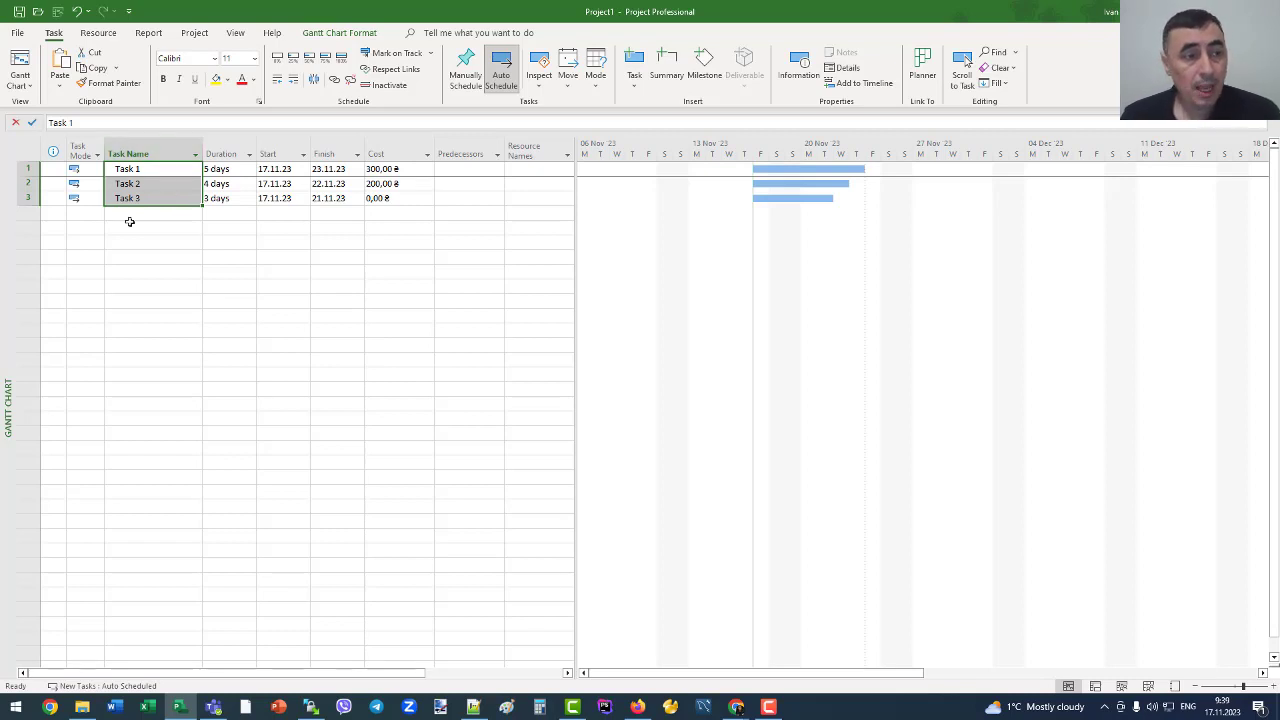
{"action": "left_click", "coordinate": [96, 68]}
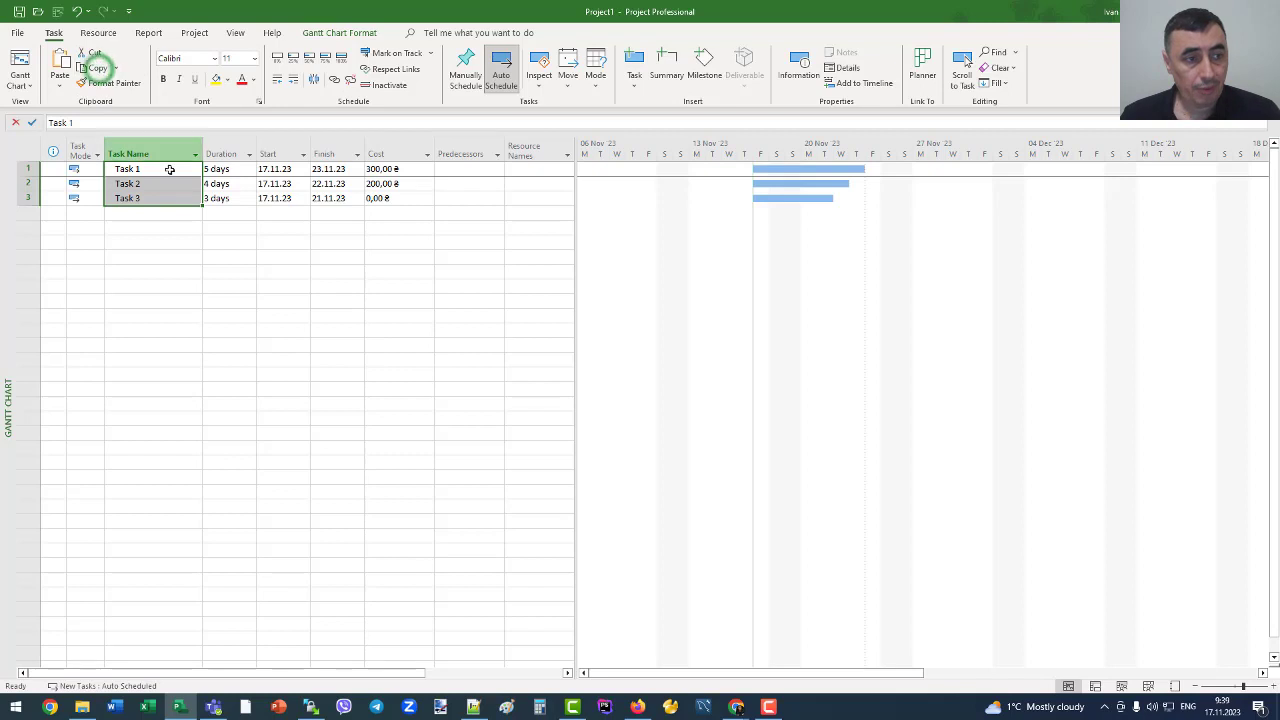
{"action": "left_click", "coordinate": [160, 217]}
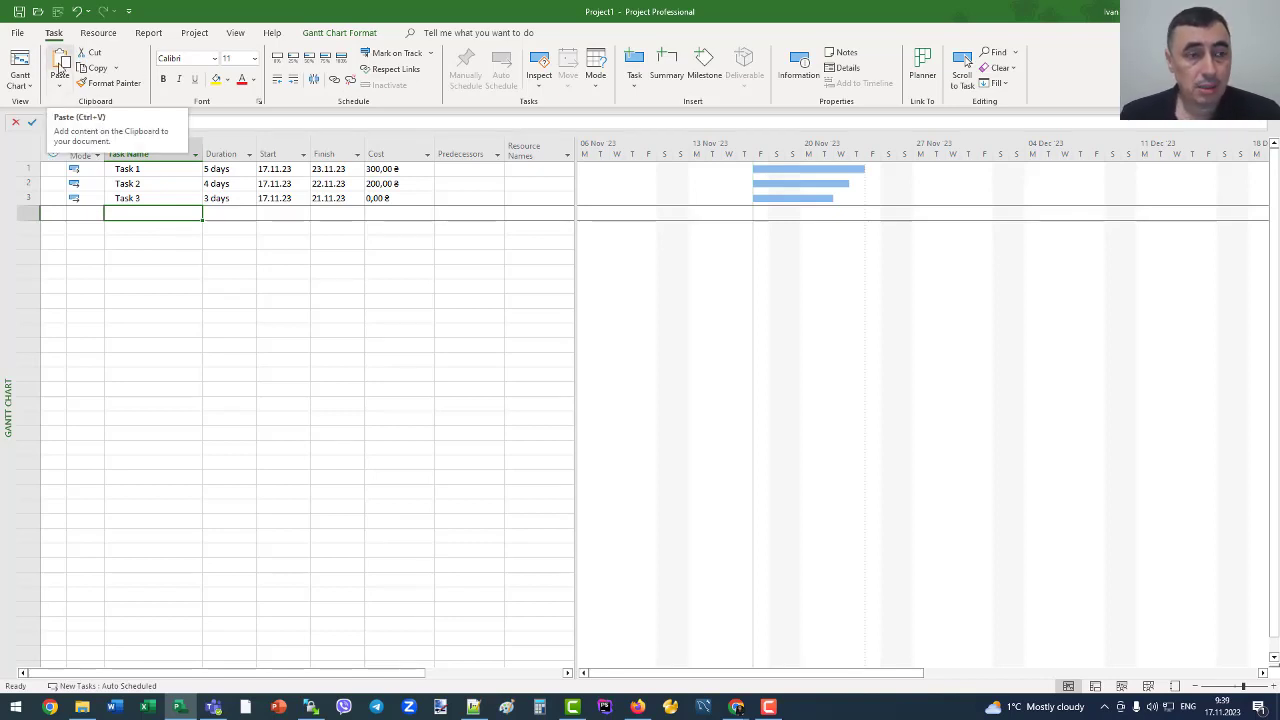
{"action": "left_click", "coordinate": [60, 68]}
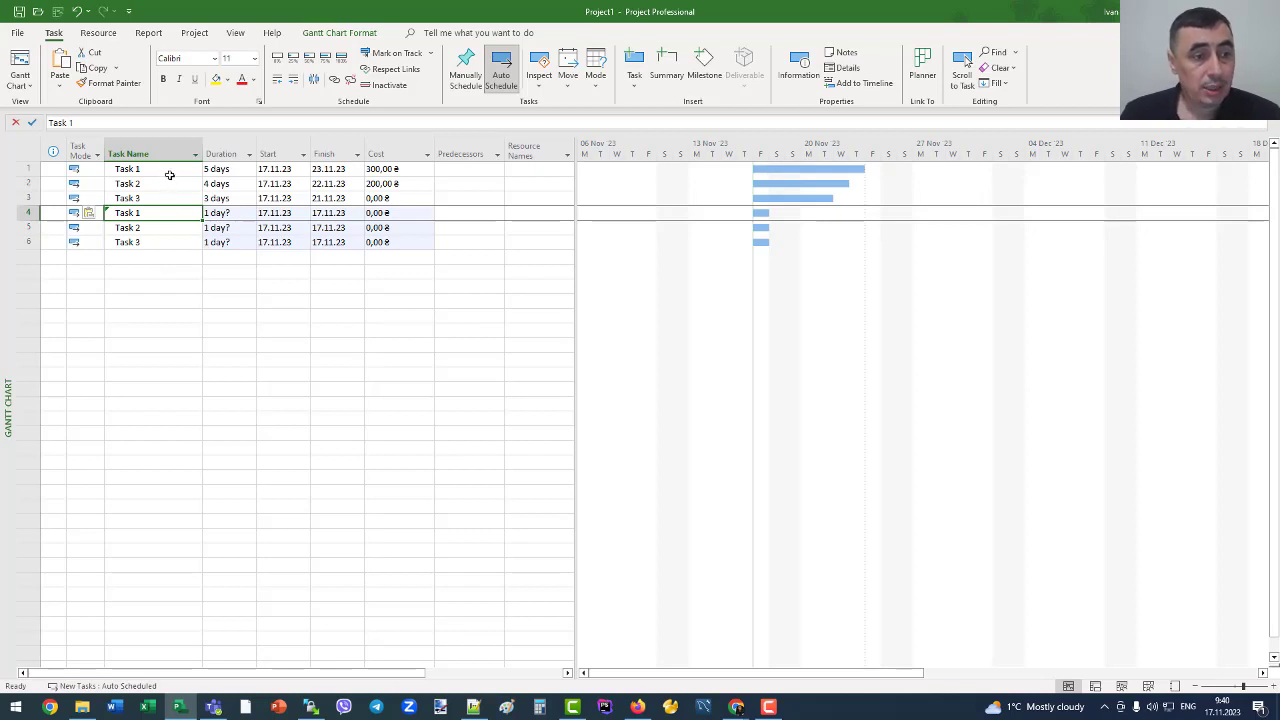
{"action": "left_click_drag", "start_coordinate": [166, 174], "coordinate": [318, 197]}
{"action": "left_click", "coordinate": [175, 212]}
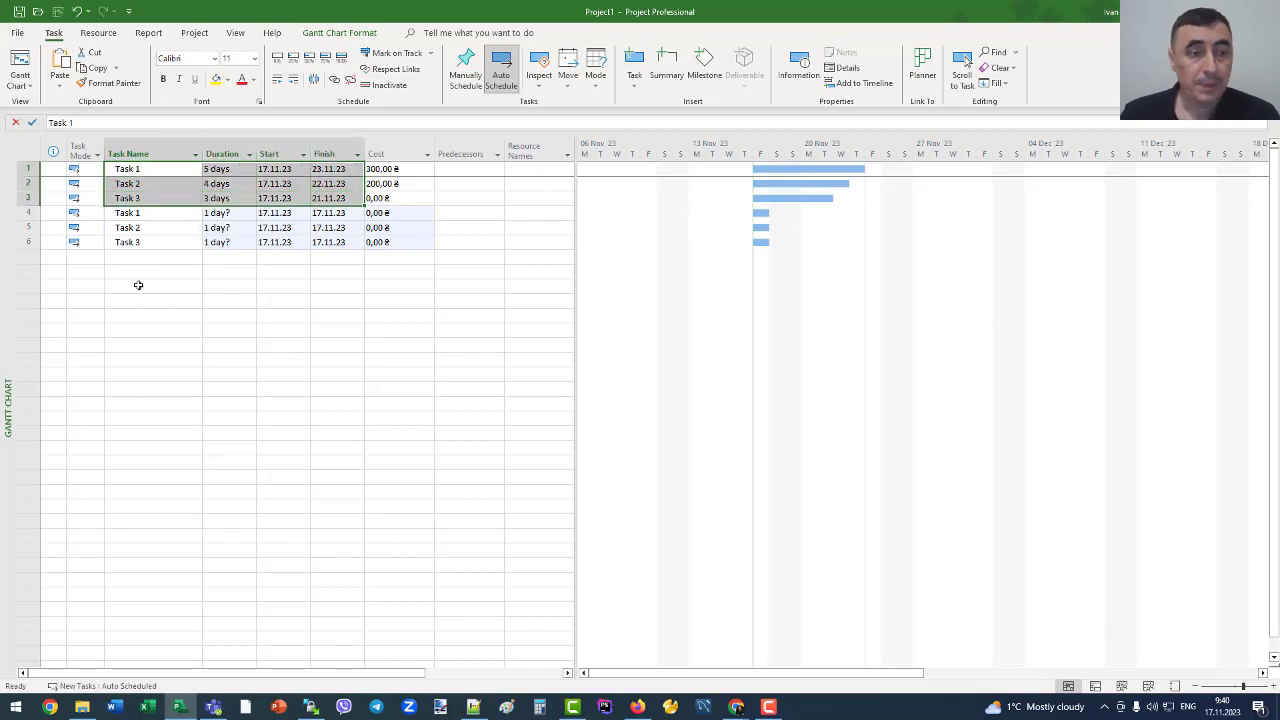
- Insert a new task directly above the original 3-day Task 3 and name it Task 6
{"action": "left_click", "coordinate": [152, 197]}
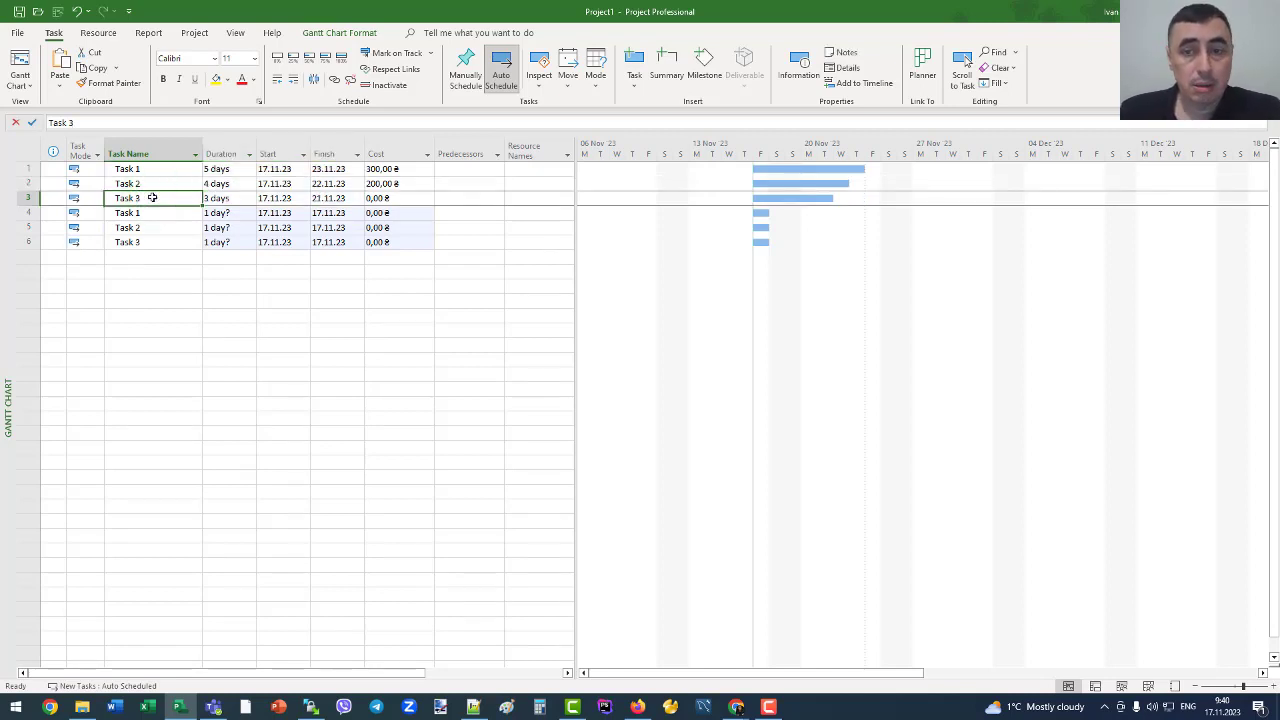
{"action": "left_click", "coordinate": [54, 38]}
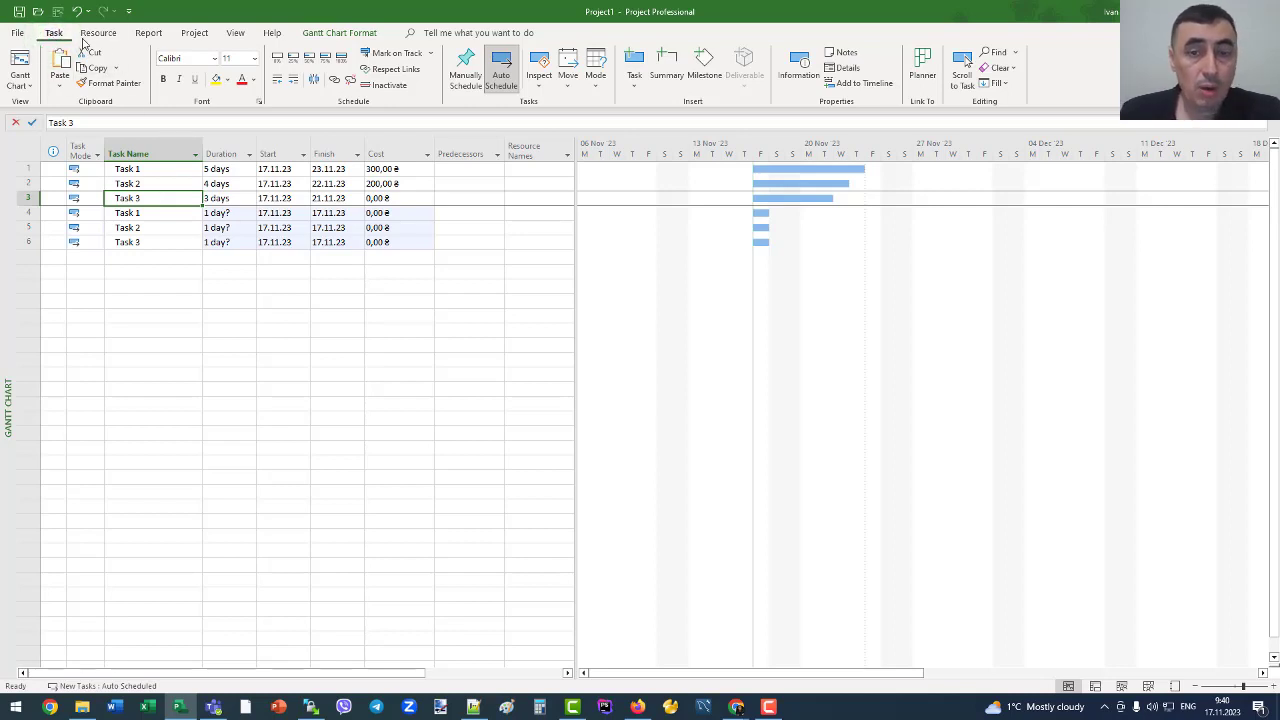
{"action": "left_click", "coordinate": [636, 64]}
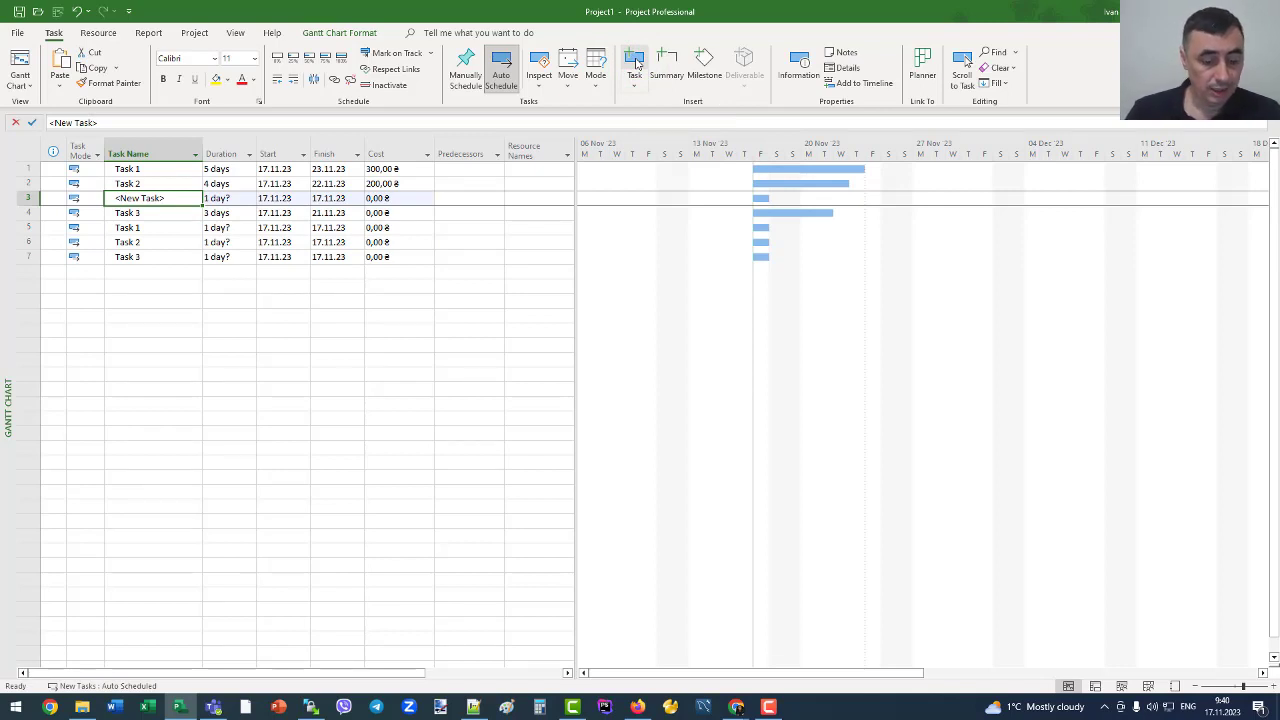
{"action": "type", "text": "Task"}
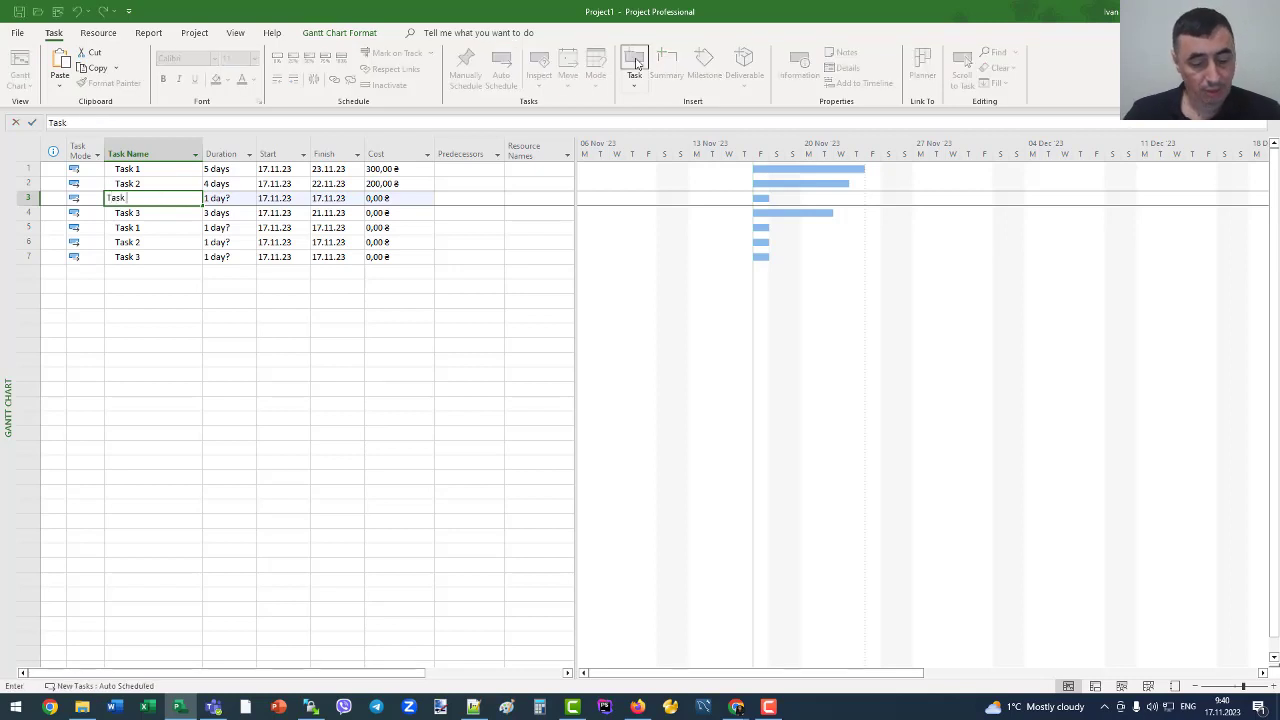
{"action": "type", "text": " 6"}
{"action": "key", "text": "Return"}
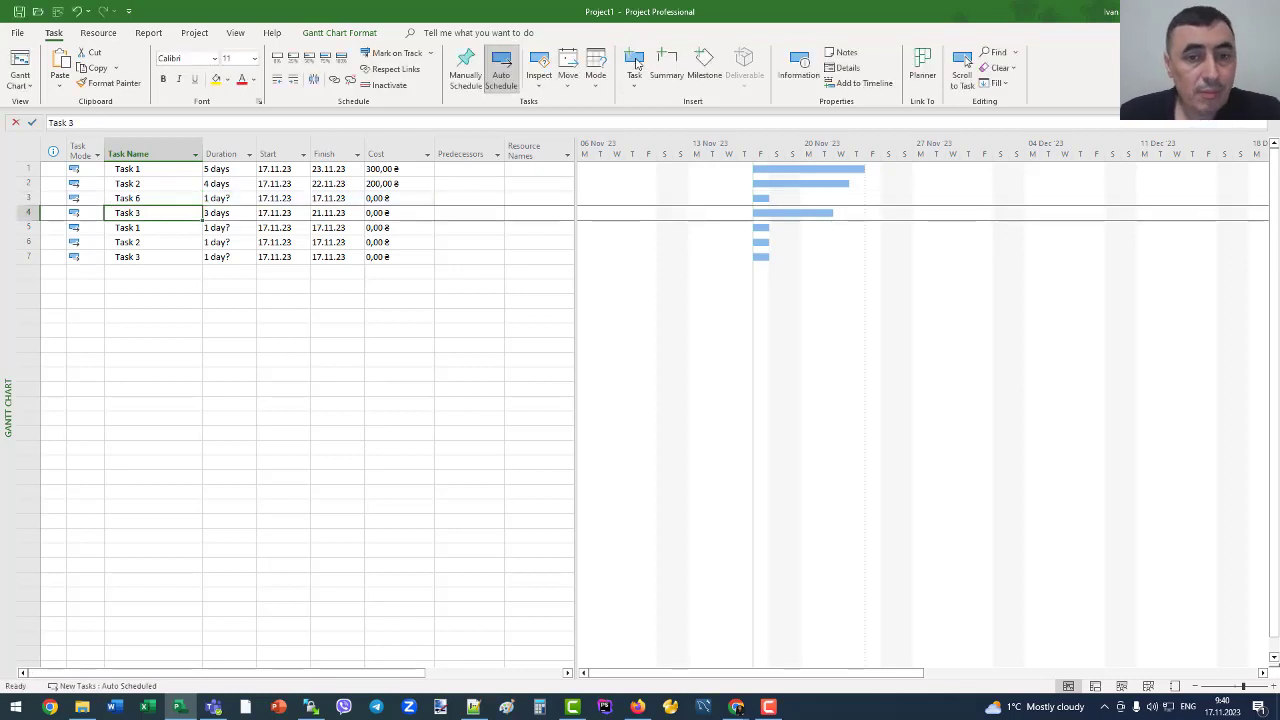
{"action": "left_click", "coordinate": [629, 86]}
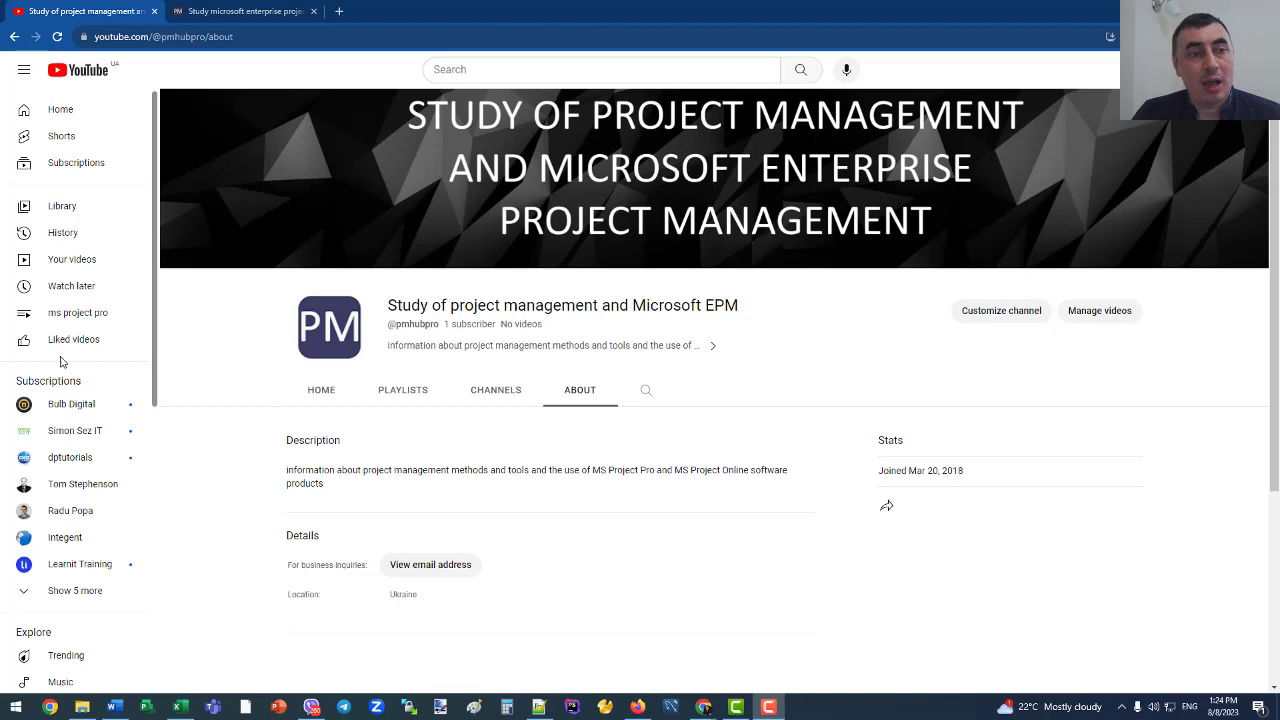
- On the PM Hub website, open the free materials and look through the article Project calendars in MS Project Pro down to its chat
{"action": "left_click", "coordinate": [252, 10]}
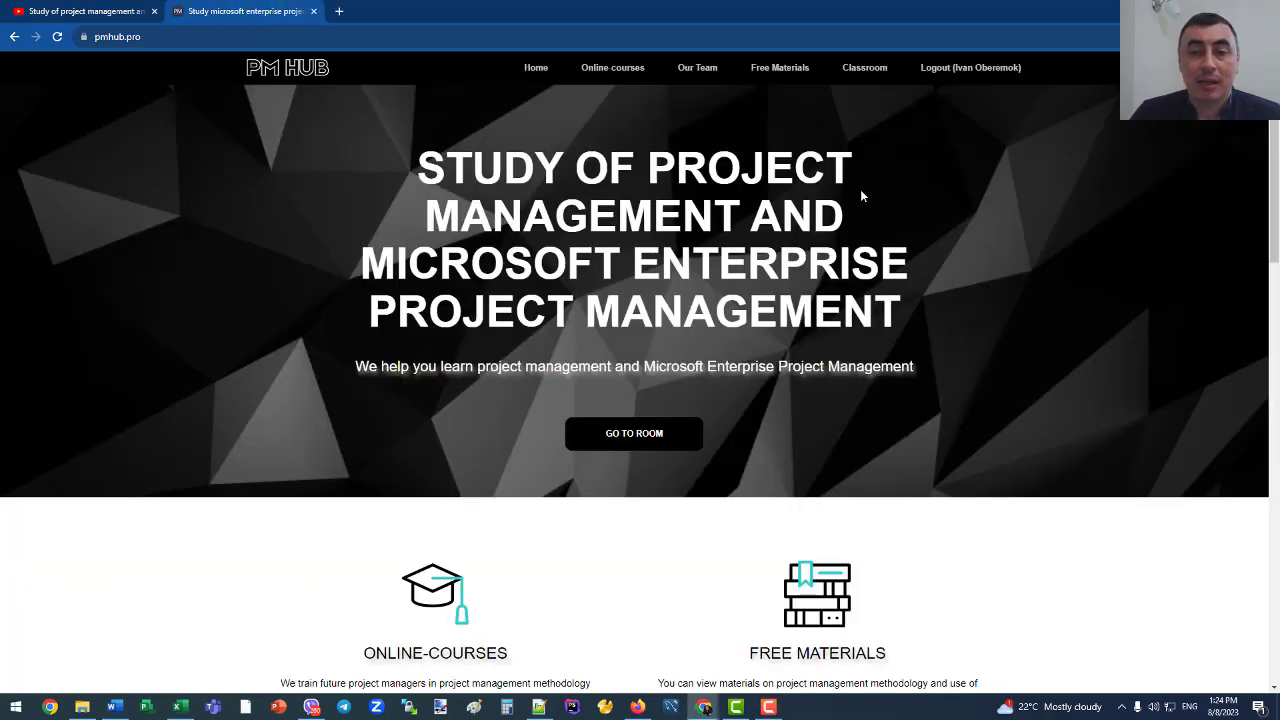
{"action": "left_click", "coordinate": [786, 68]}
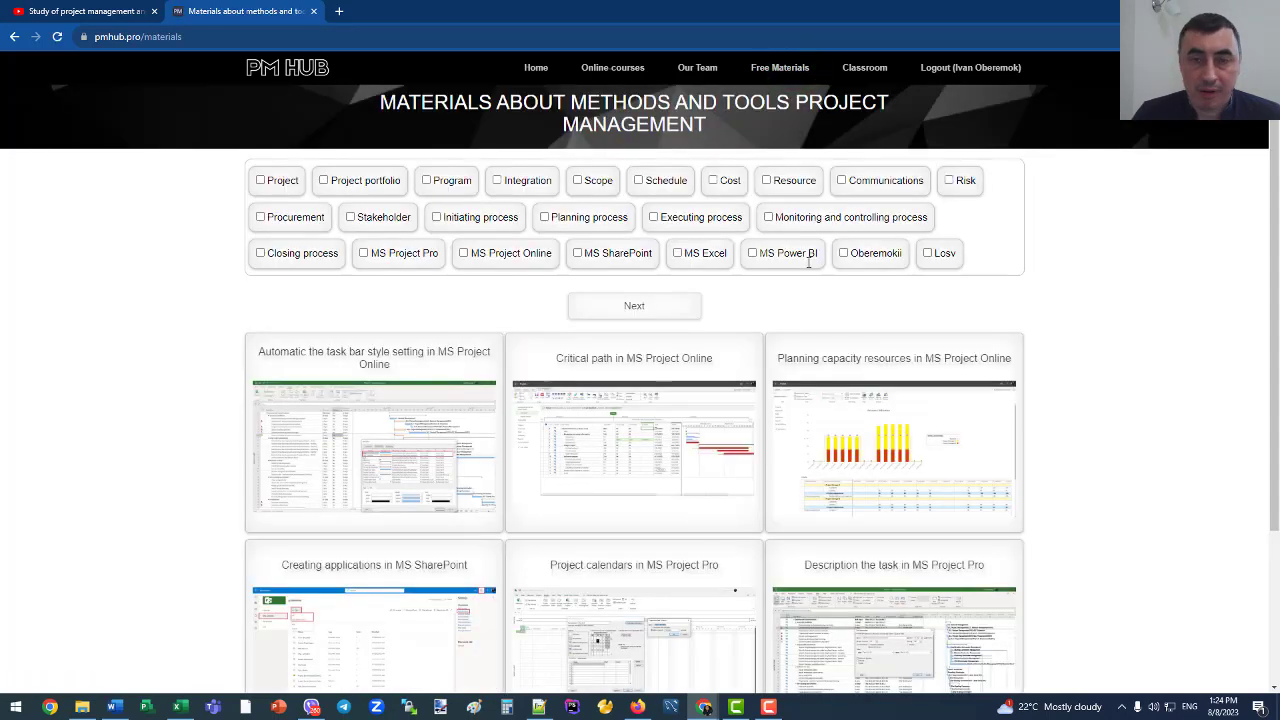
{"action": "left_click", "coordinate": [676, 565]}
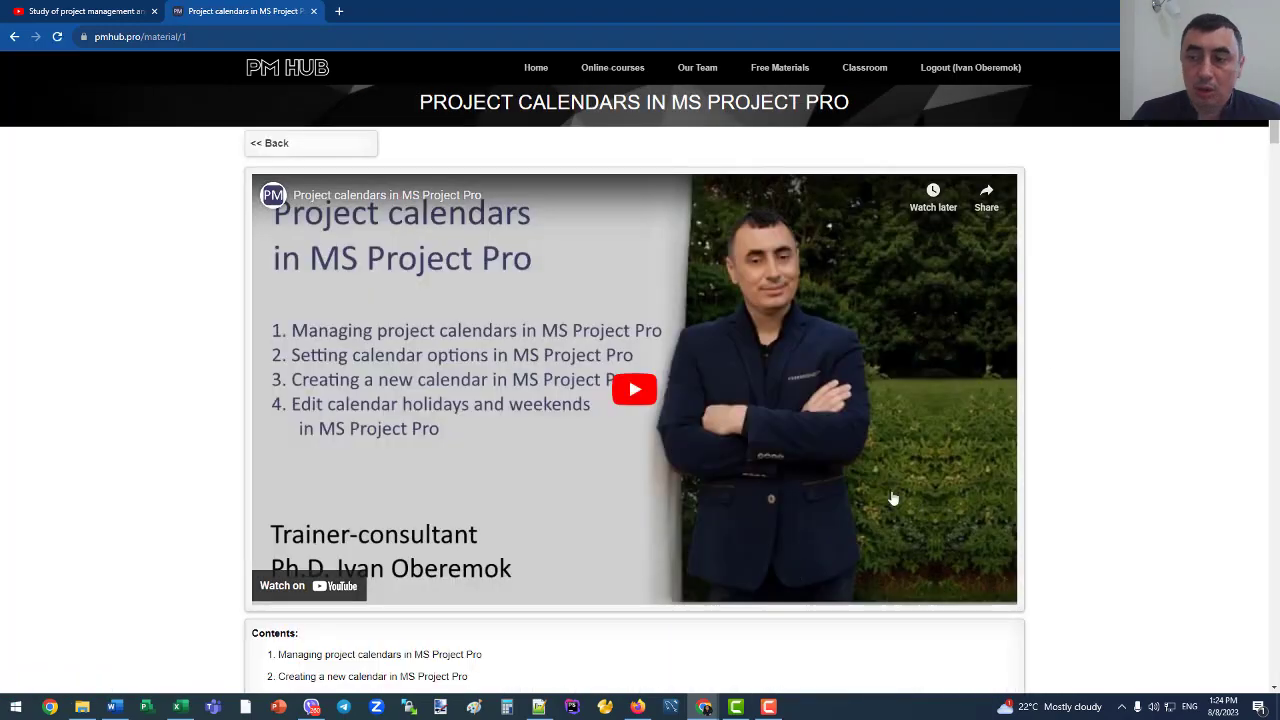
{"action": "scroll", "coordinate": [1267, 470], "scroll_direction": "down", "scroll_amount": 15}
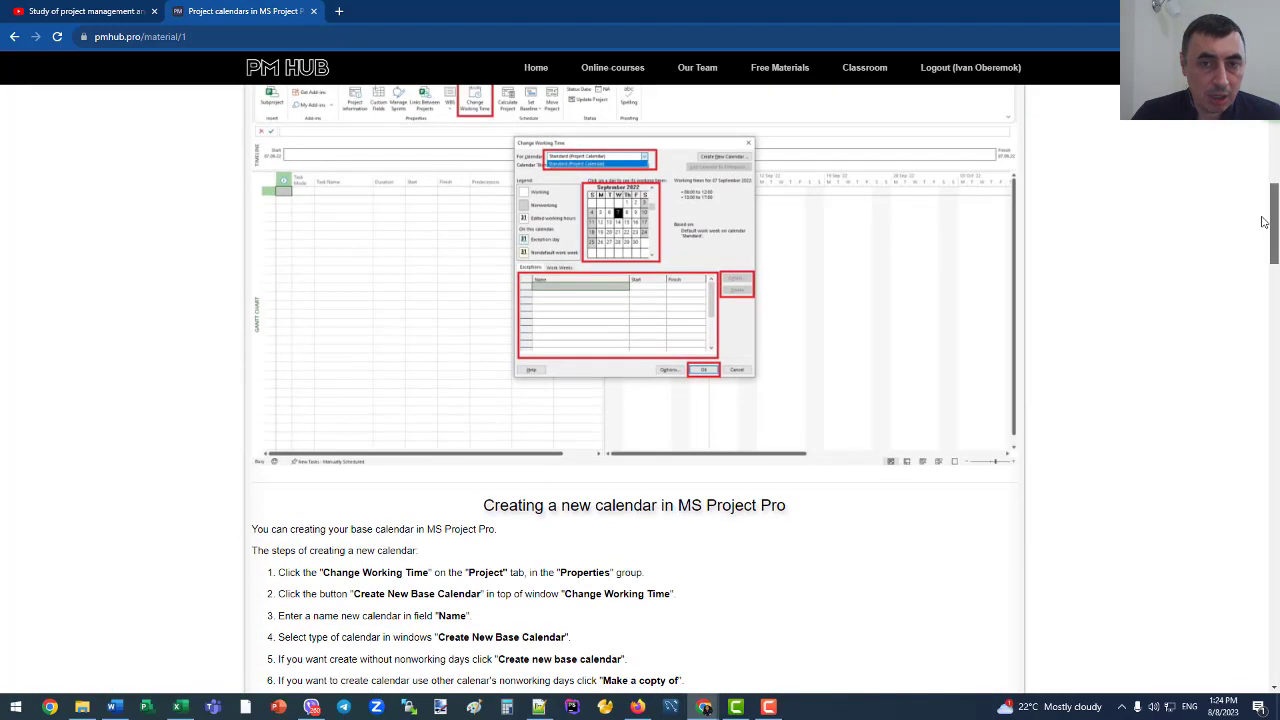
{"action": "scroll", "coordinate": [1265, 470], "scroll_direction": "down", "scroll_amount": 10}
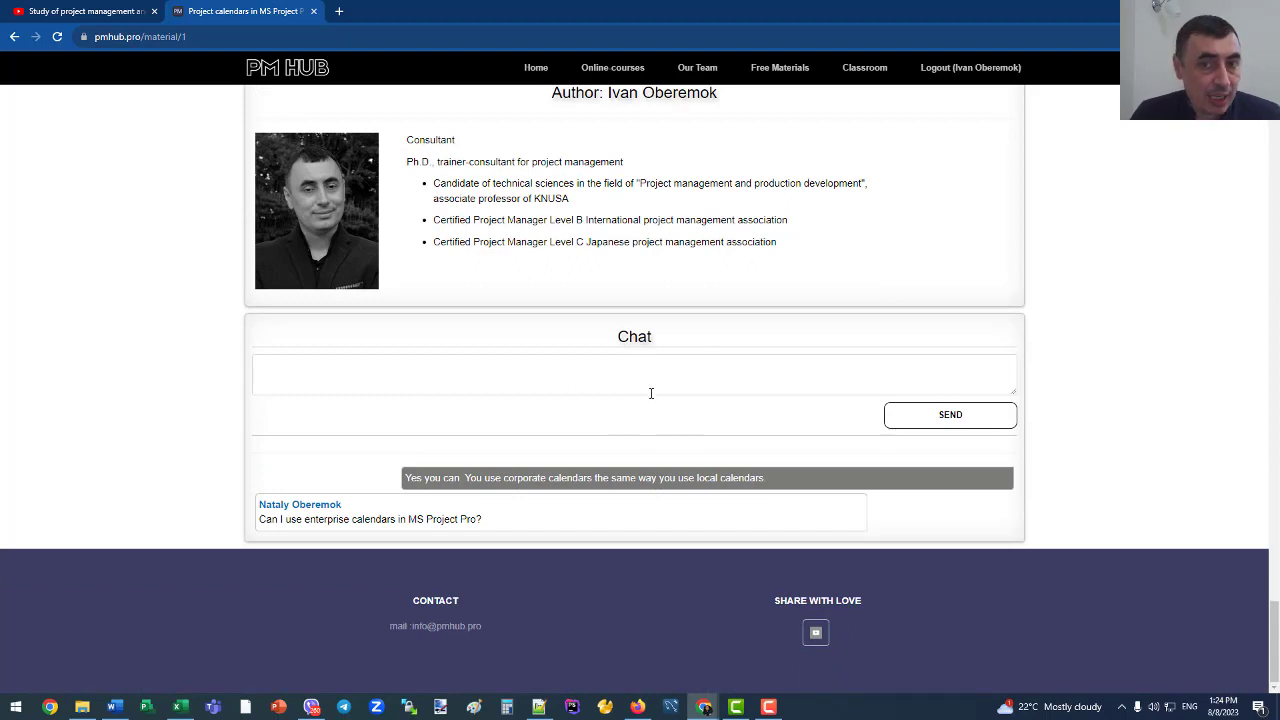
- Look over the online course Schedule and Scope Management on MS Project Pro and open the site's team section
{"action": "left_click", "coordinate": [585, 74]}
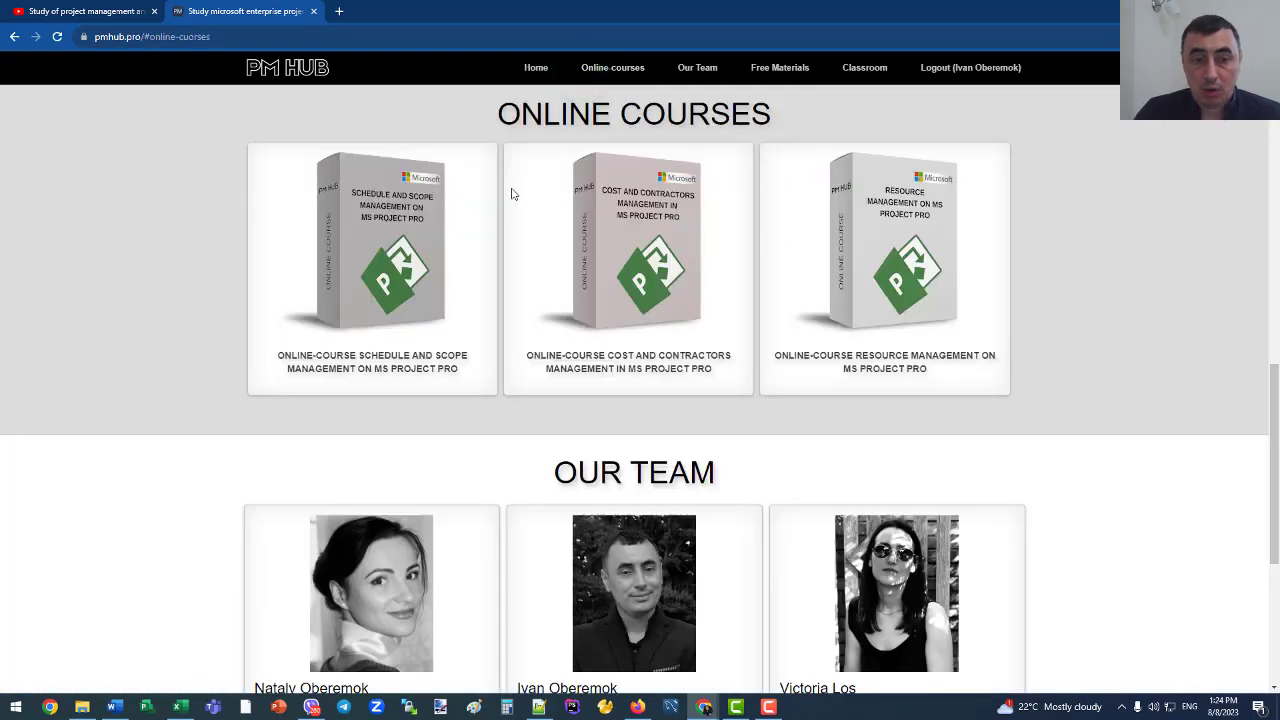
{"action": "left_click", "coordinate": [424, 358]}
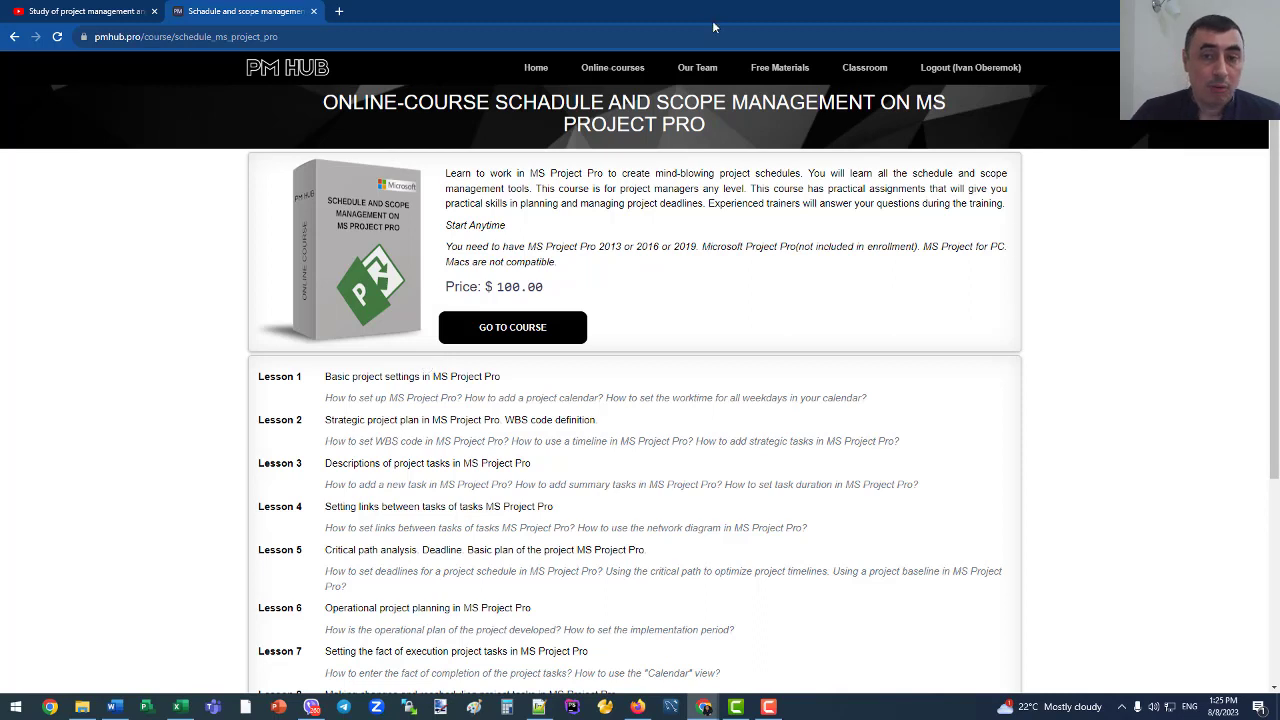
{"action": "left_click", "coordinate": [700, 68]}
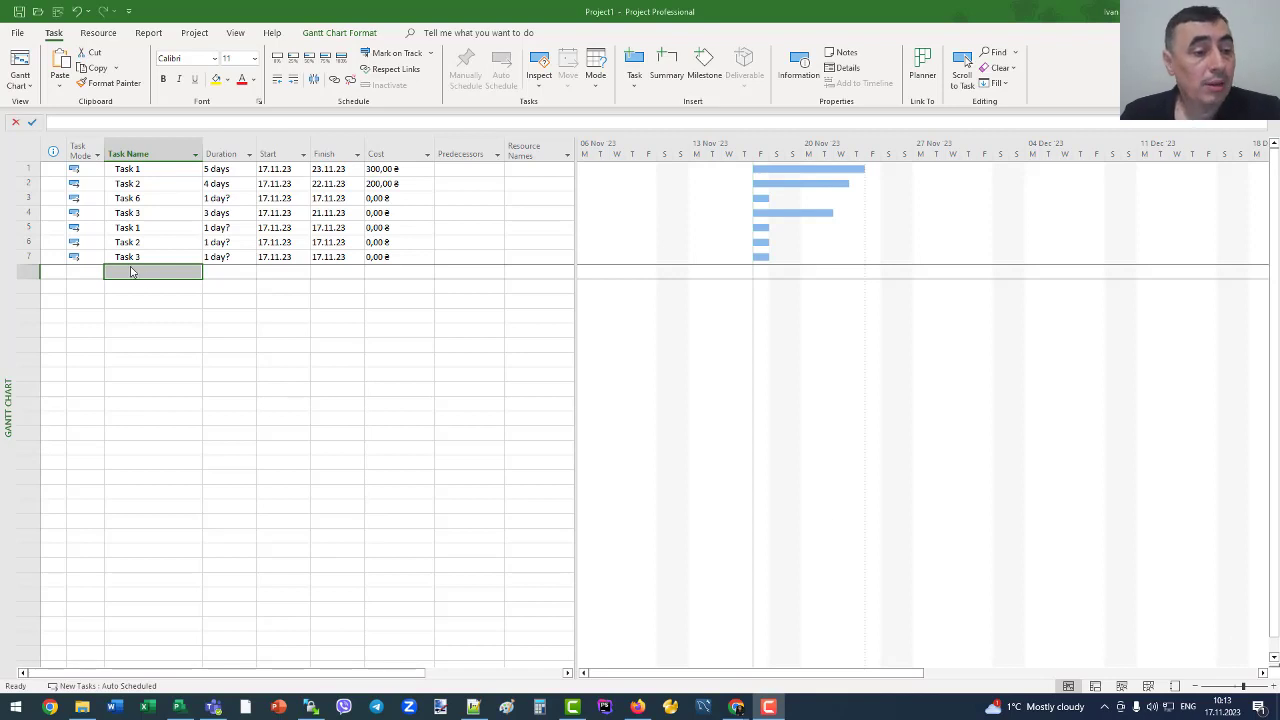
- In Project, start a recurring task in the empty row below the last task and name it Meeting
{"action": "left_click", "coordinate": [52, 37]}
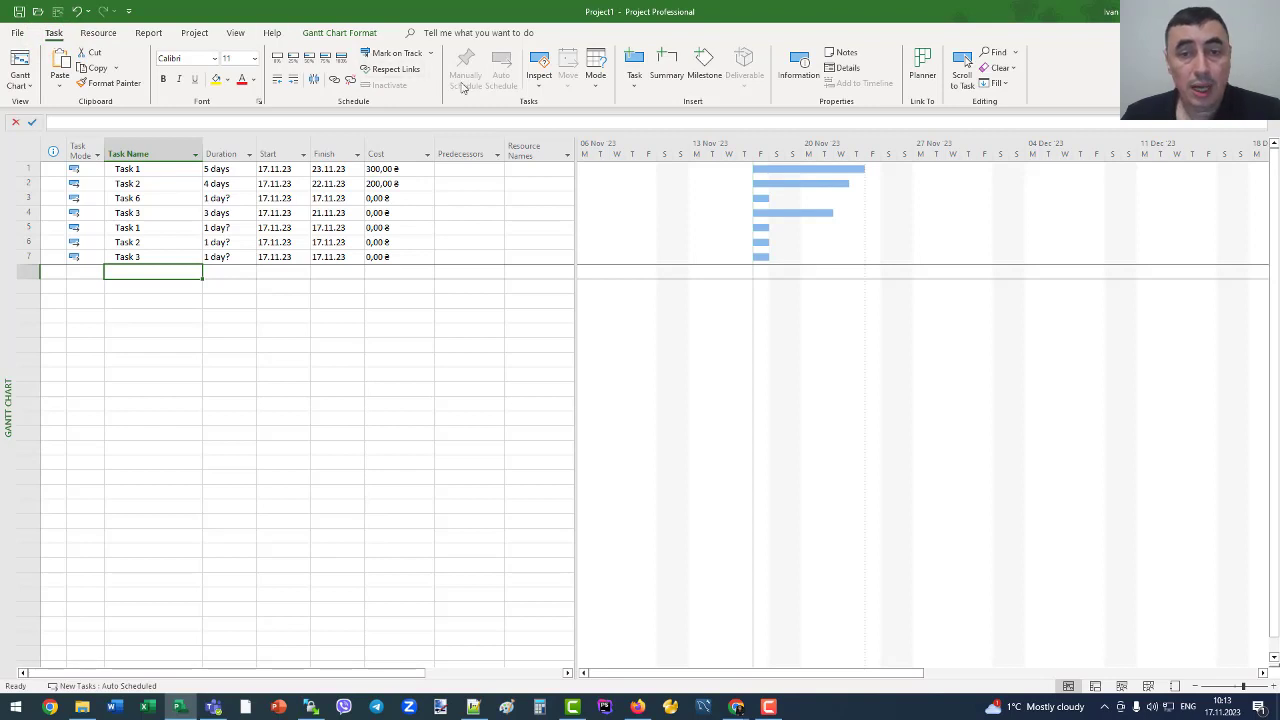
{"action": "left_click", "coordinate": [630, 88]}
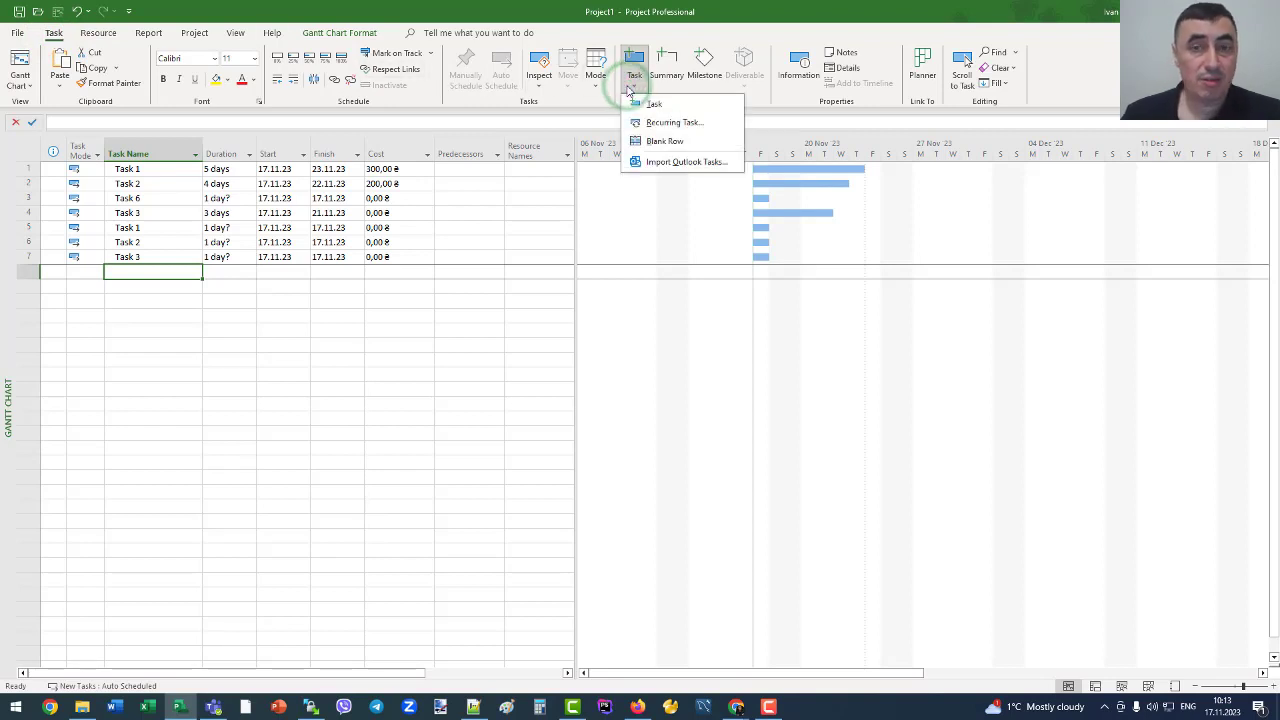
{"action": "left_click", "coordinate": [710, 126]}
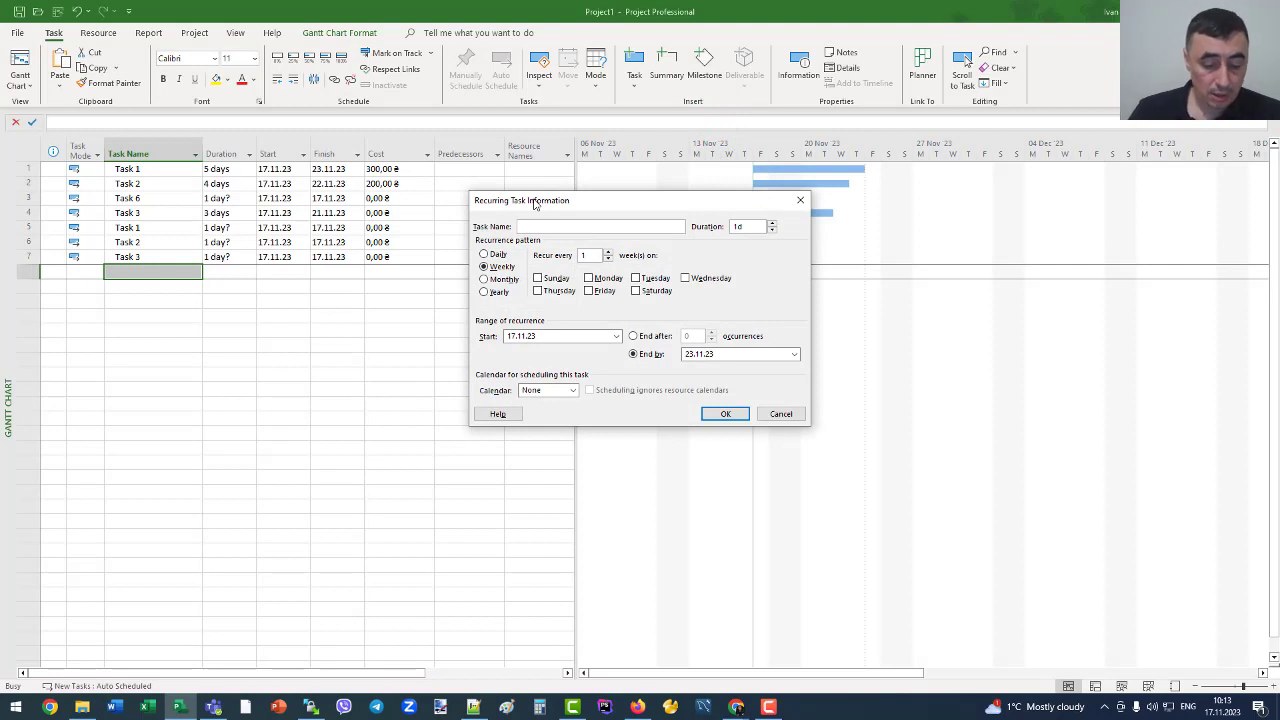
{"action": "type", "text": "Meeting"}
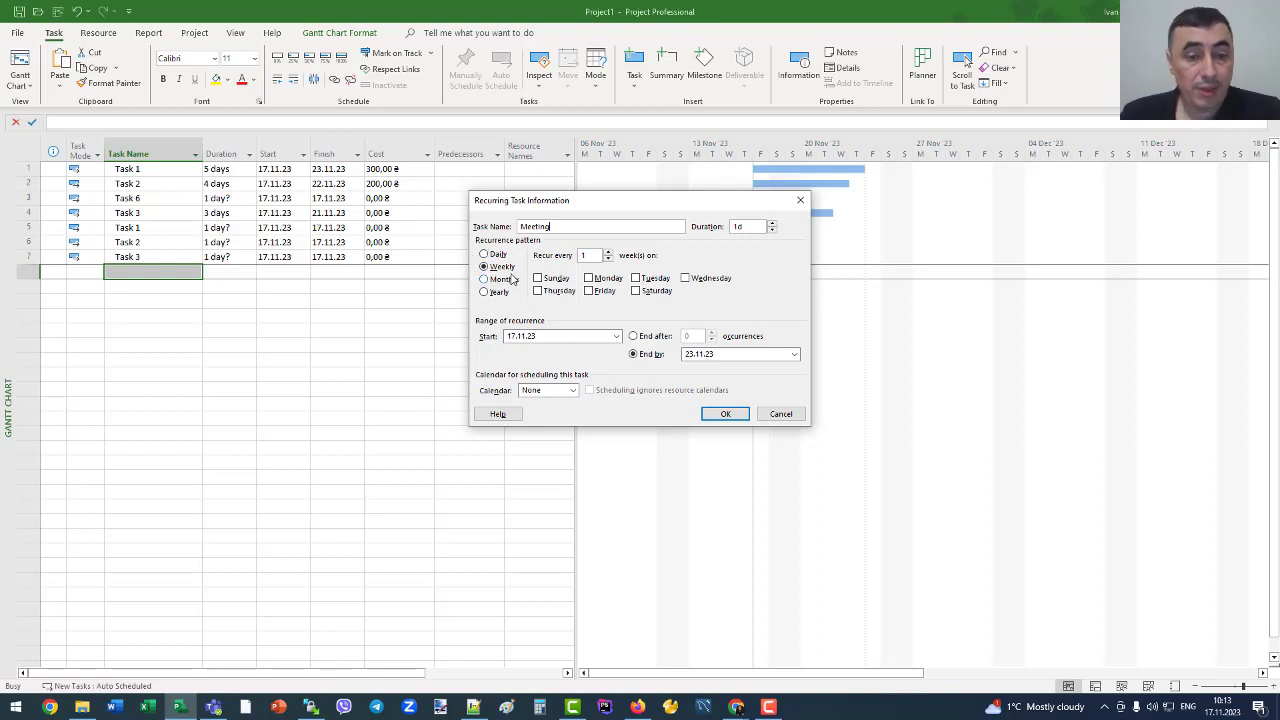
- Examine the monthly and yearly recurrence pattern options for the Meeting task
{"action": "left_click", "coordinate": [485, 279]}
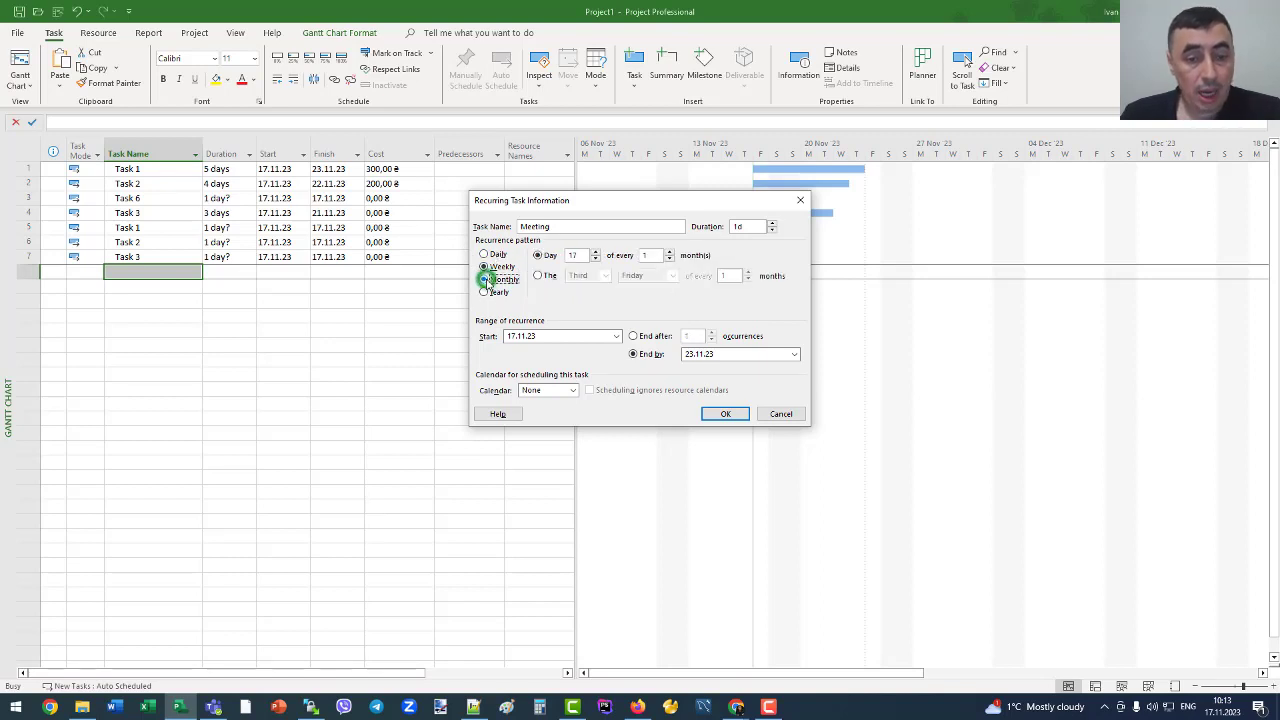
{"action": "left_click", "coordinate": [484, 292]}
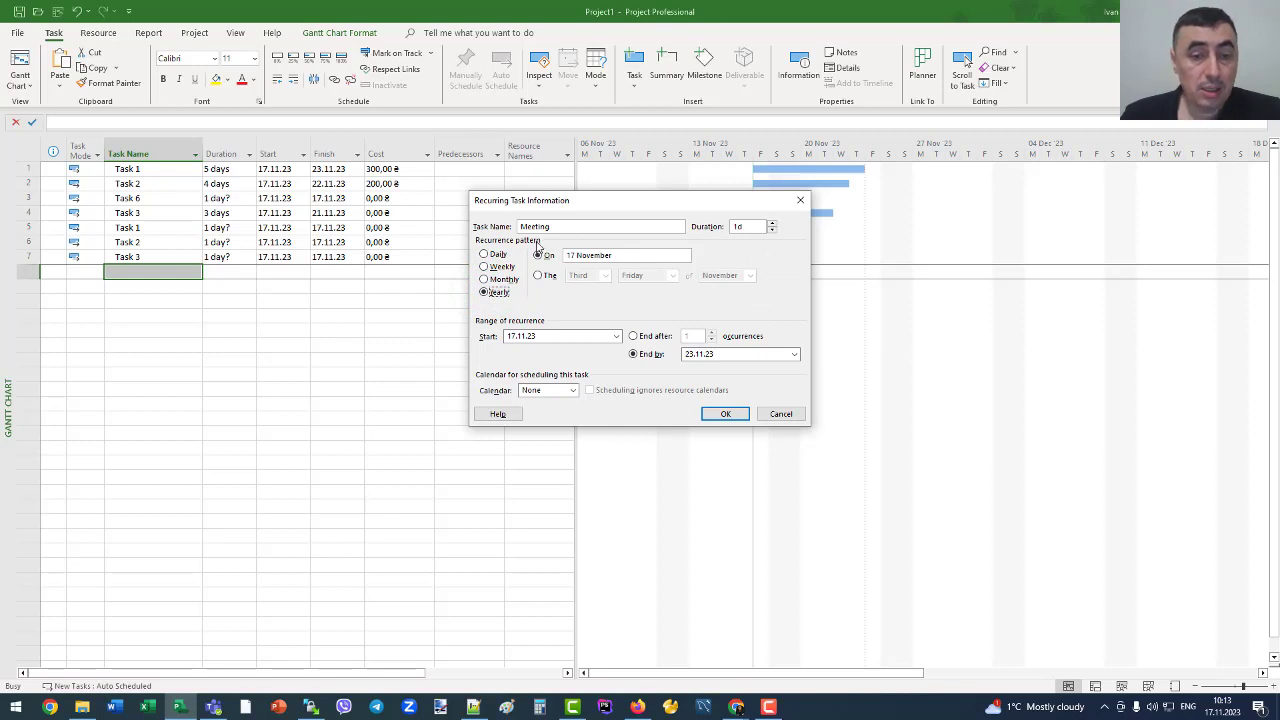
{"action": "left_click", "coordinate": [486, 280]}
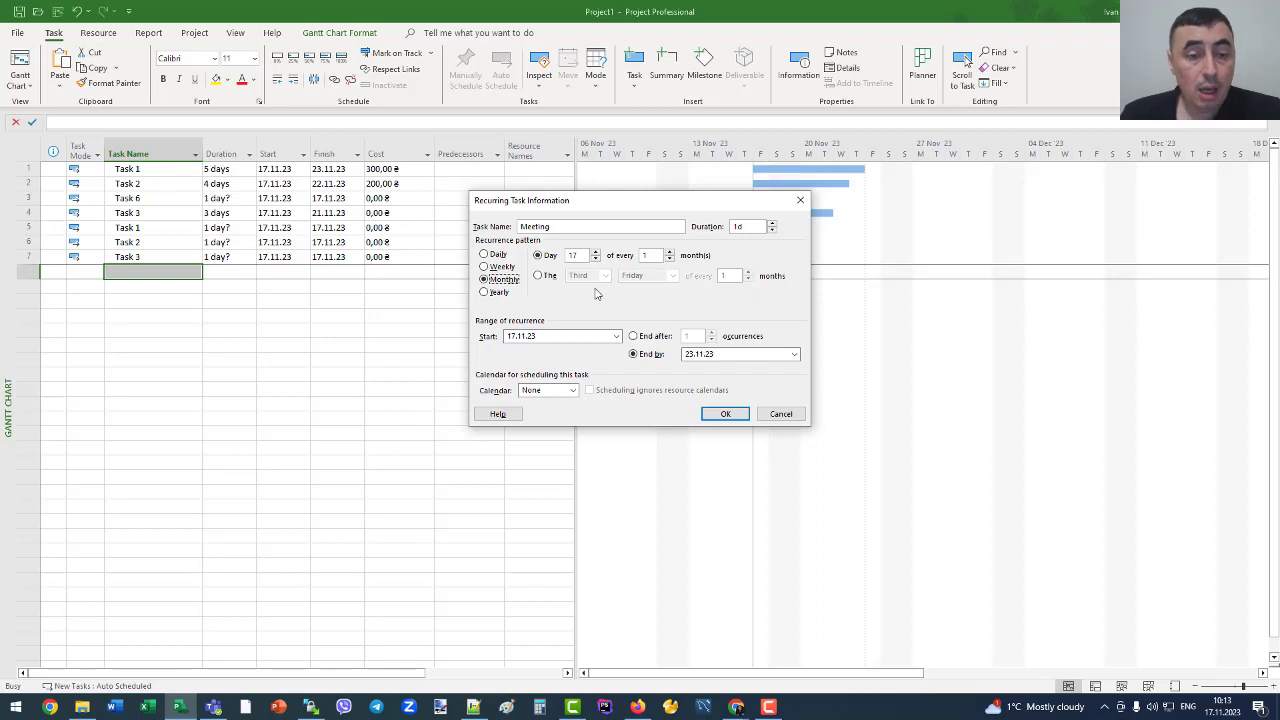
- Set the Meeting task to recur weekly on Monday
{"action": "left_click", "coordinate": [502, 268]}
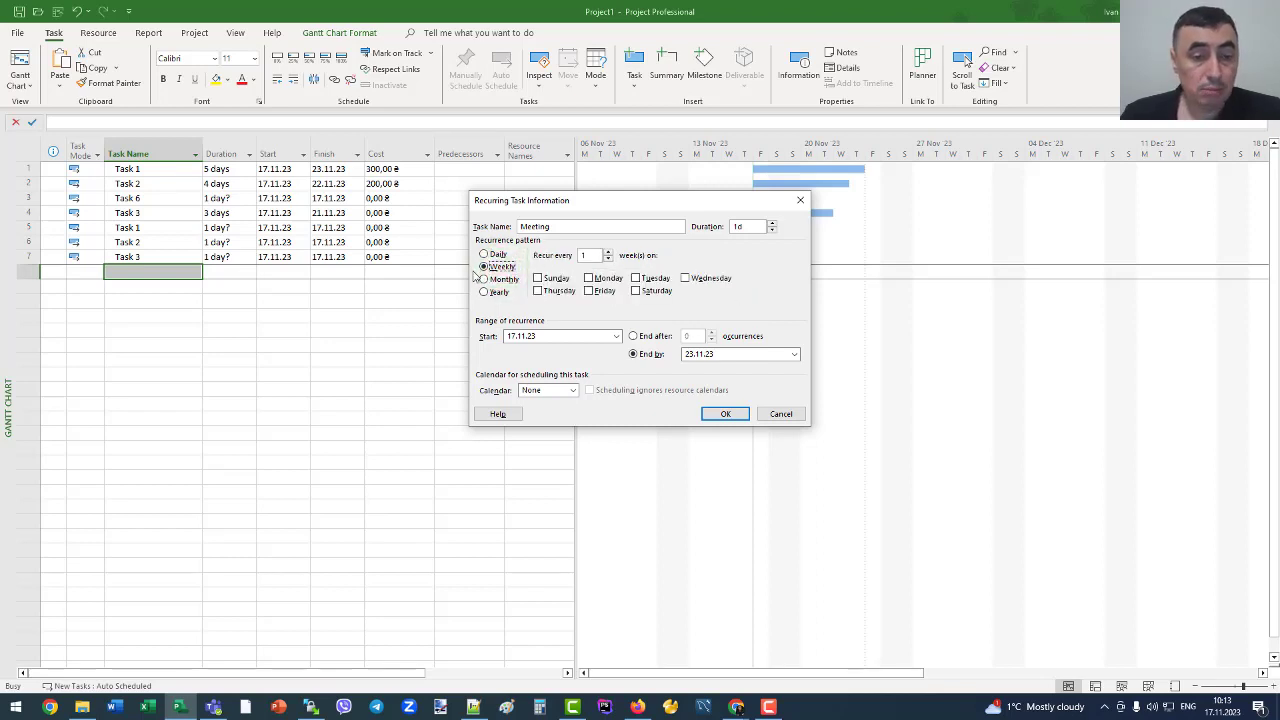
{"action": "left_click", "coordinate": [591, 278]}
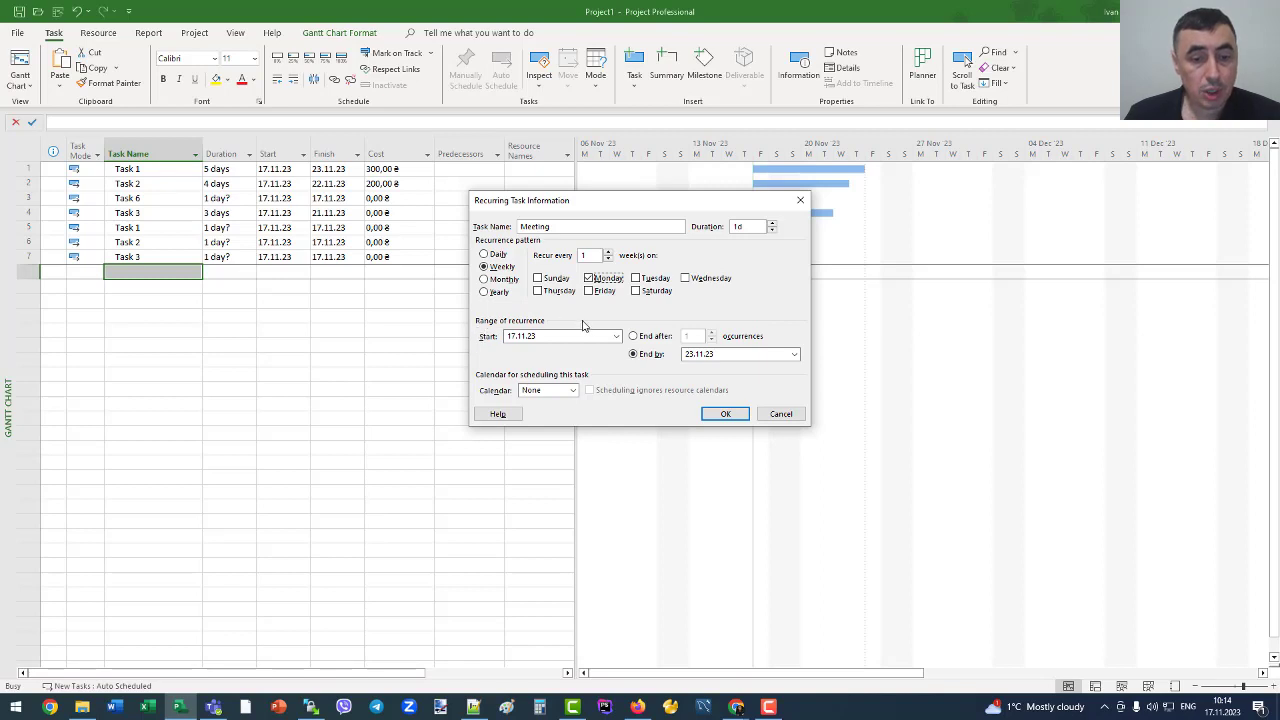
- Set the Meeting task's range of recurrence to end by 23.11.24
{"action": "left_click", "coordinate": [737, 353]}
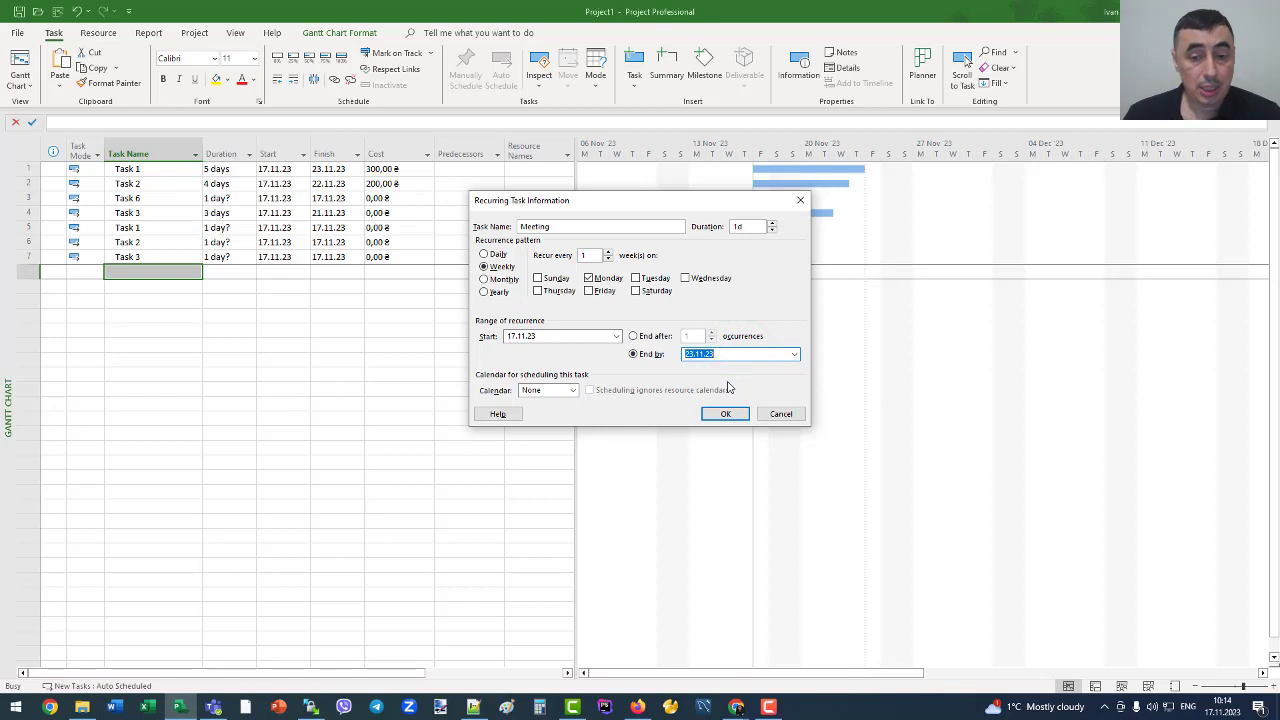
{"action": "key", "text": "Home"}
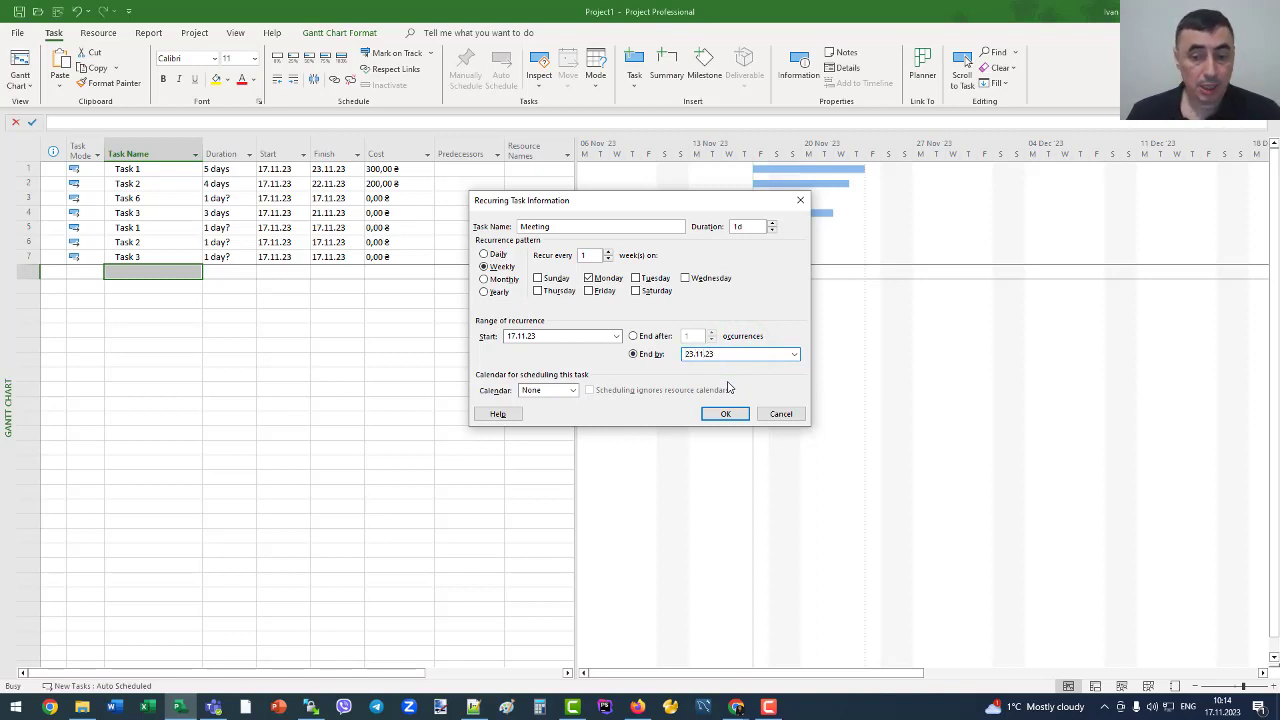
{"action": "key", "text": "shift+Left"}
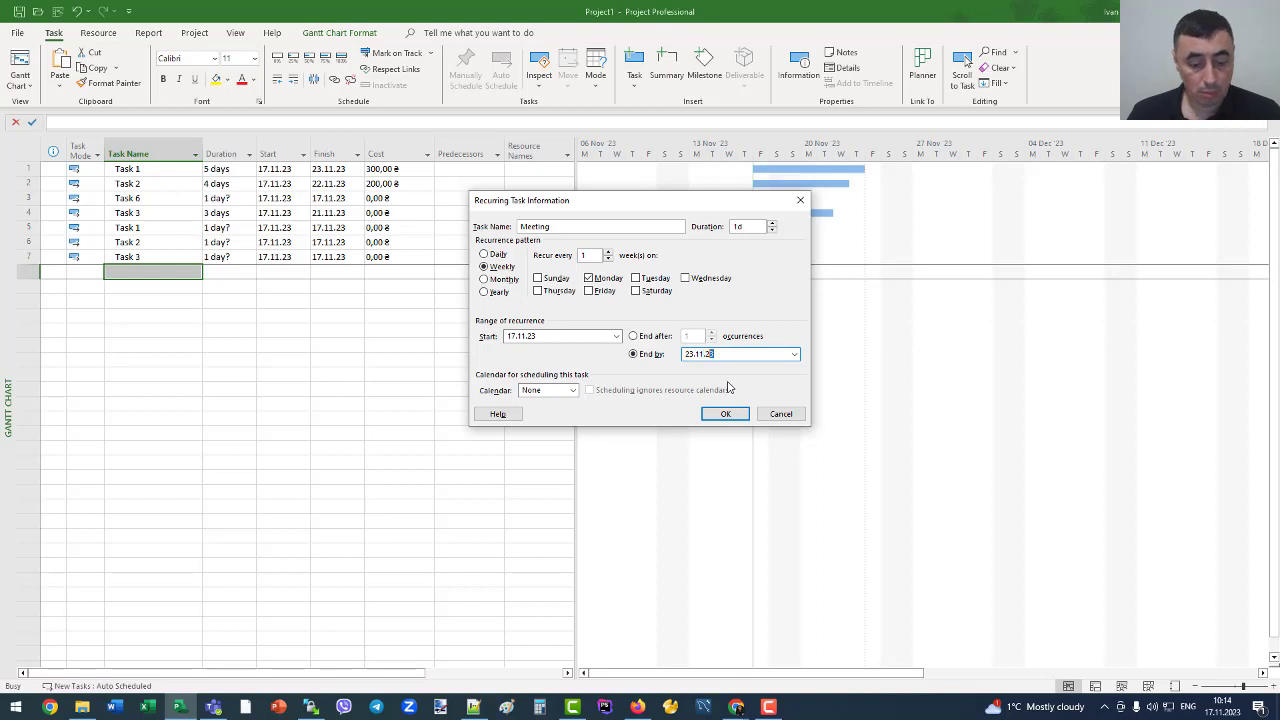
{"action": "type", "text": "4"}
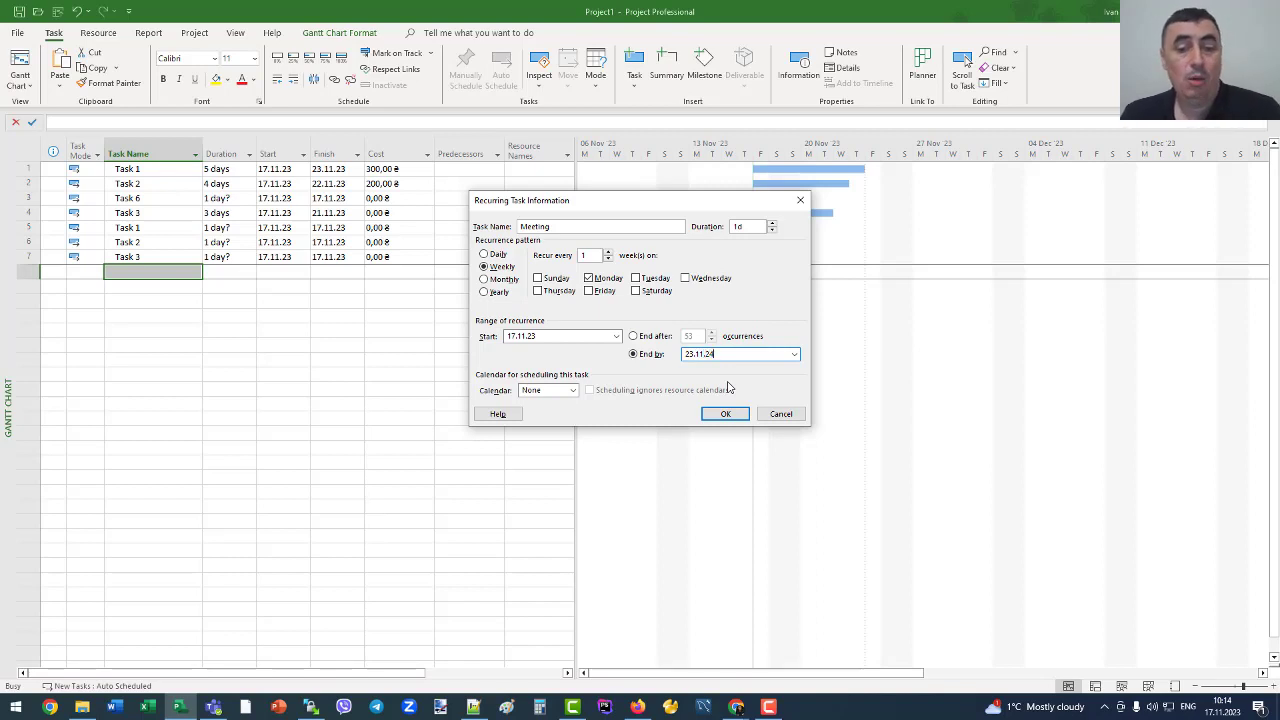
- End the Meeting recurrence after 20 occurrences, keep its scheduling calendar at None, and create the recurring task
{"action": "left_click", "coordinate": [660, 338]}
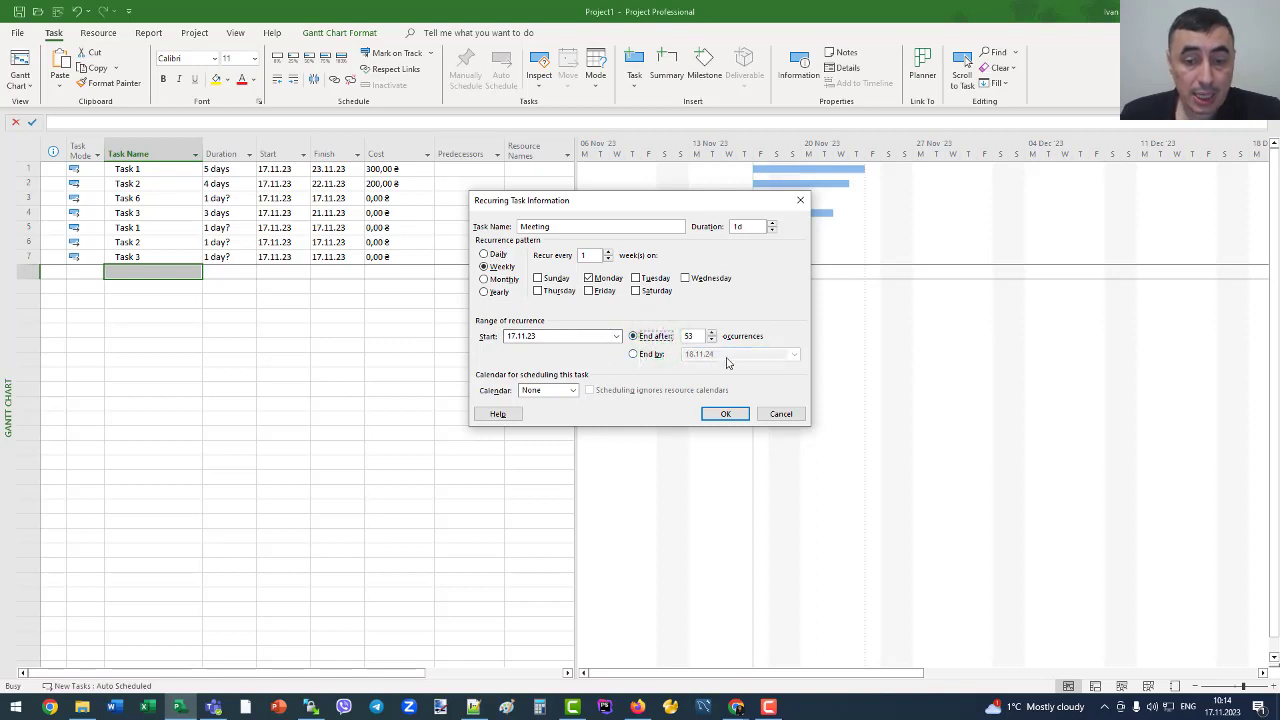
{"action": "left_click", "coordinate": [699, 338]}
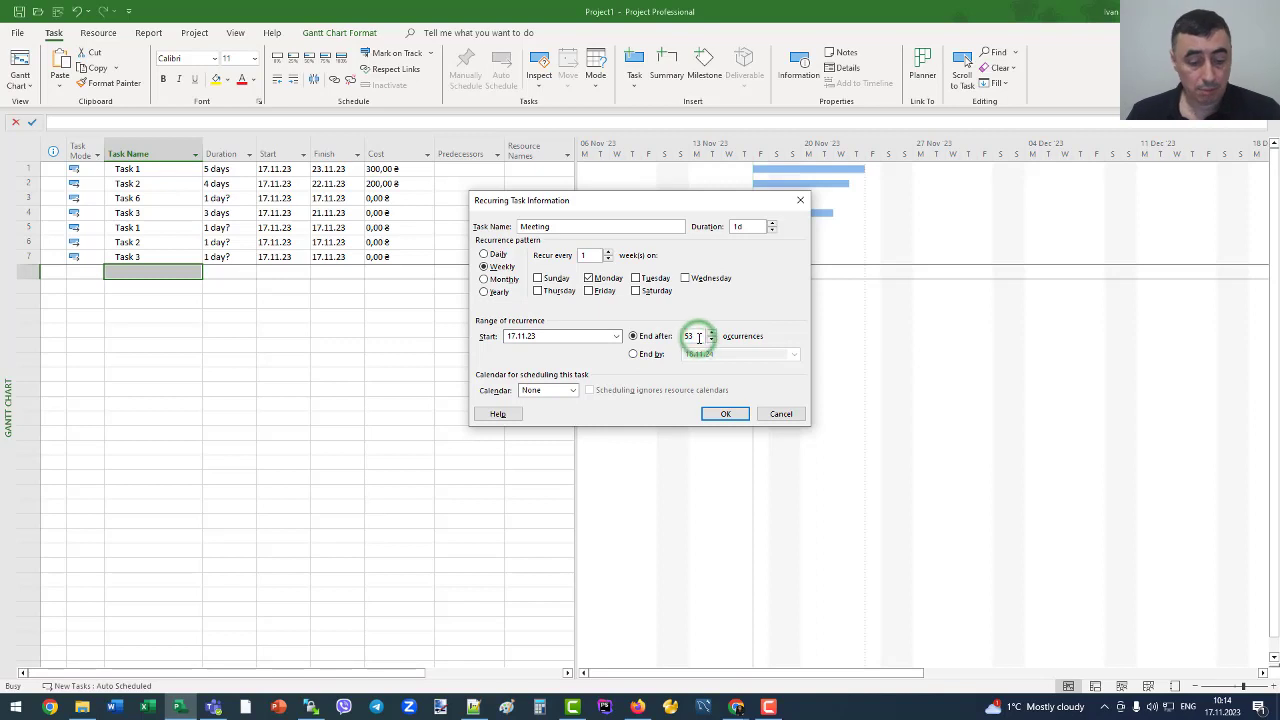
{"action": "double_click", "coordinate": [699, 338]}
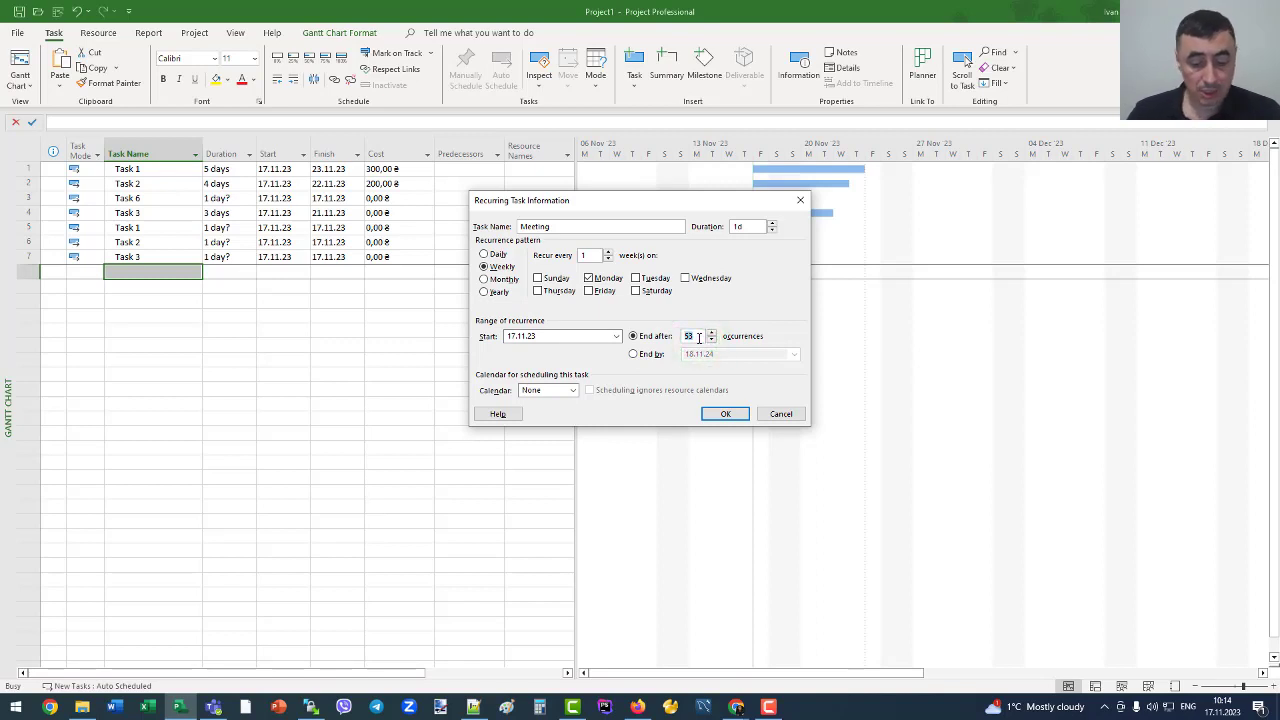
{"action": "type", "text": "20"}
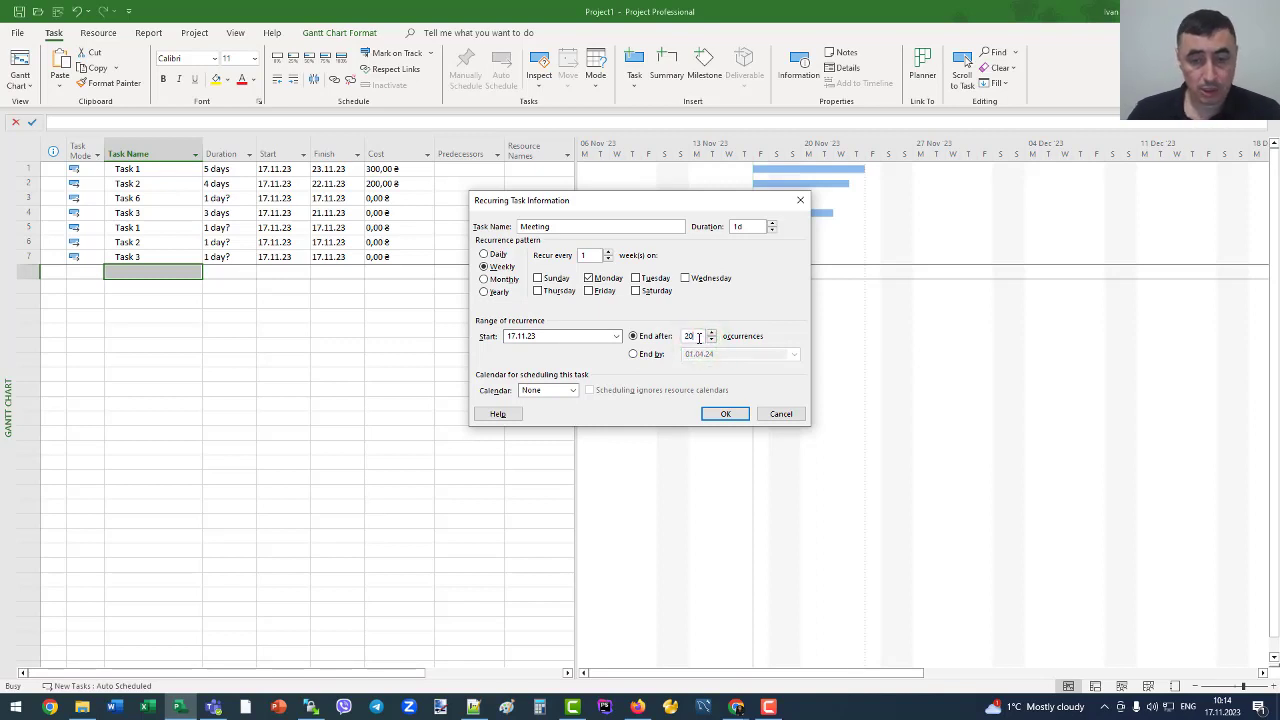
{"action": "left_click", "coordinate": [574, 392]}
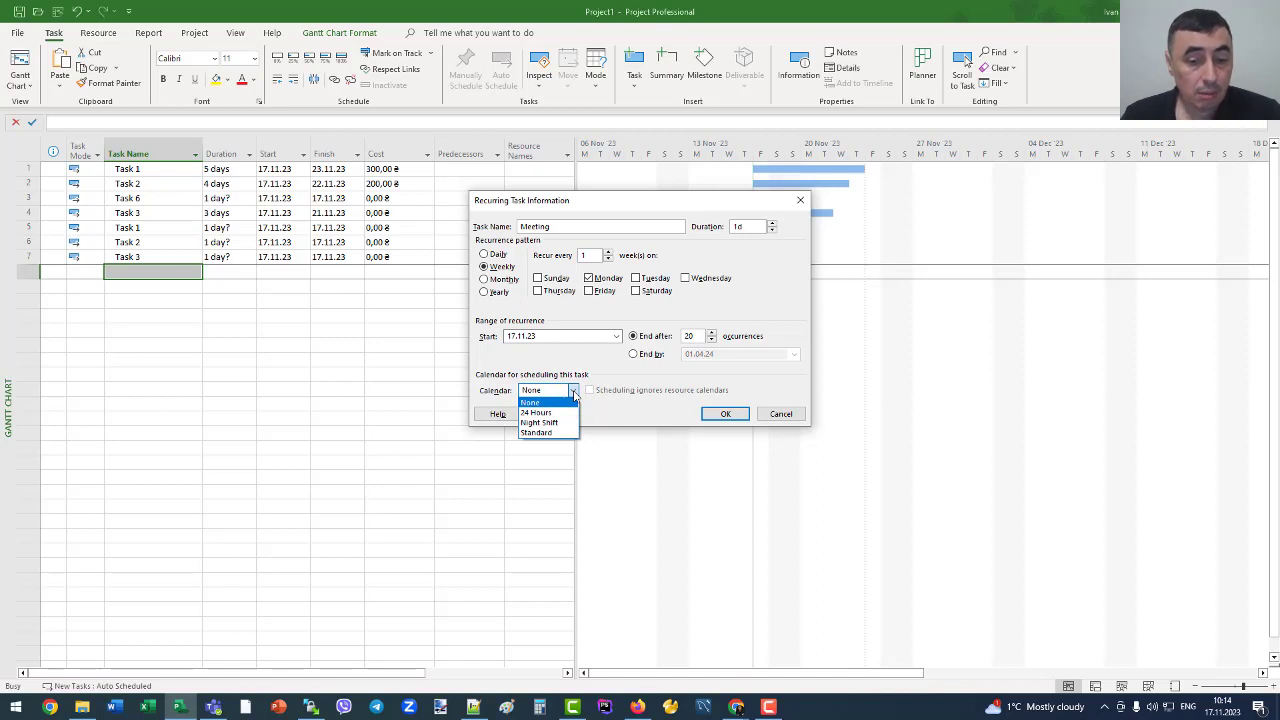
{"action": "left_click", "coordinate": [548, 402]}
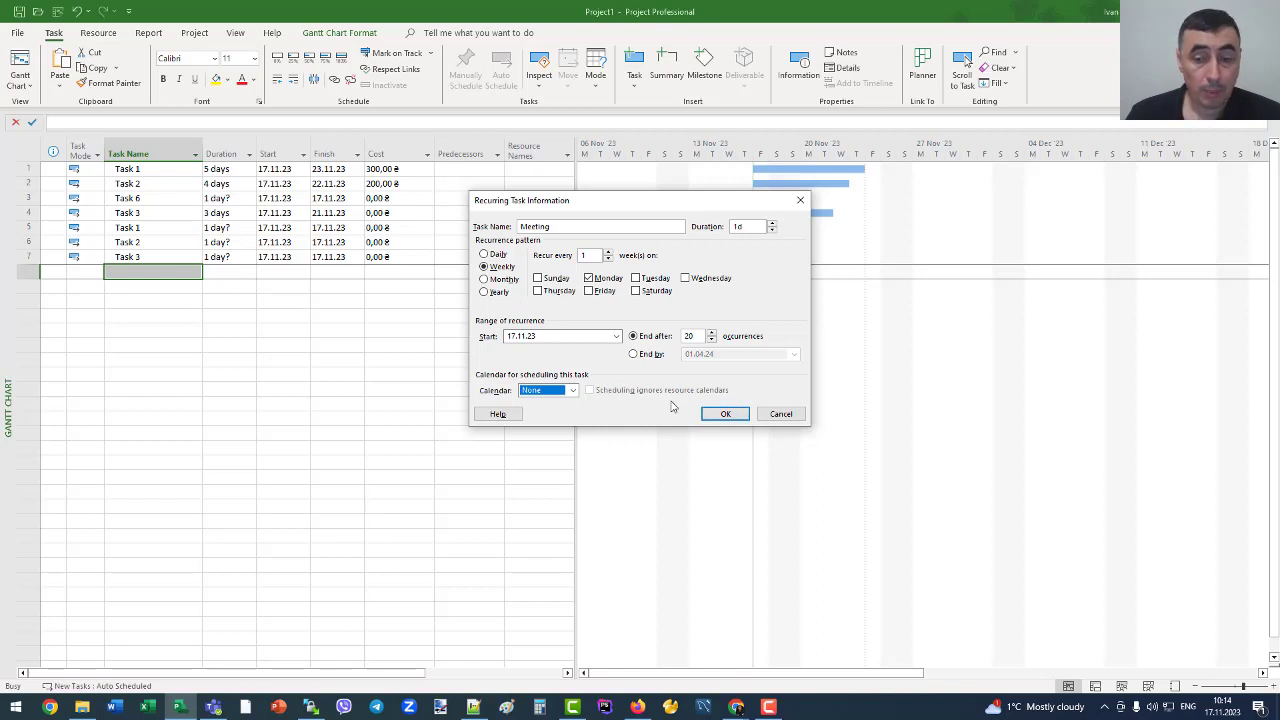
{"action": "left_click", "coordinate": [722, 415]}
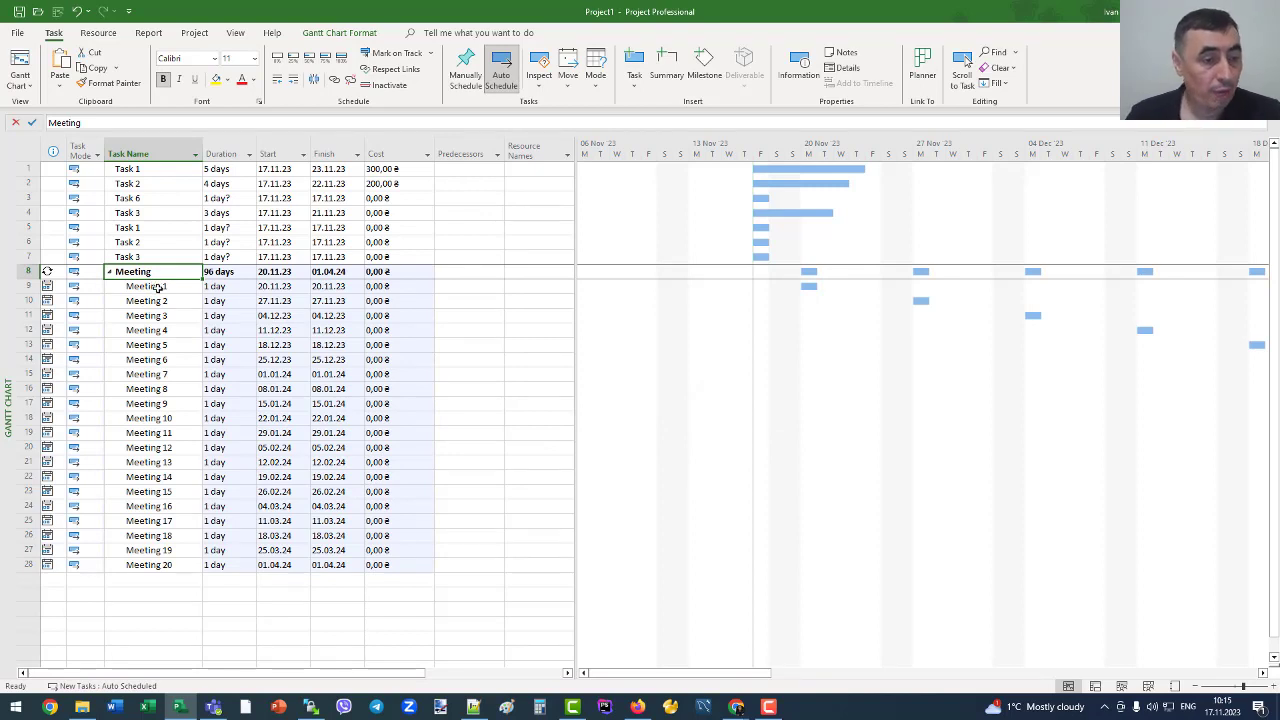
- Look over the individual Meeting occurrences, and view the Meeting summary task's recurrence settings twice, closing them without edits
{"action": "left_click_drag", "start_coordinate": [157, 288], "coordinate": [132, 564]}
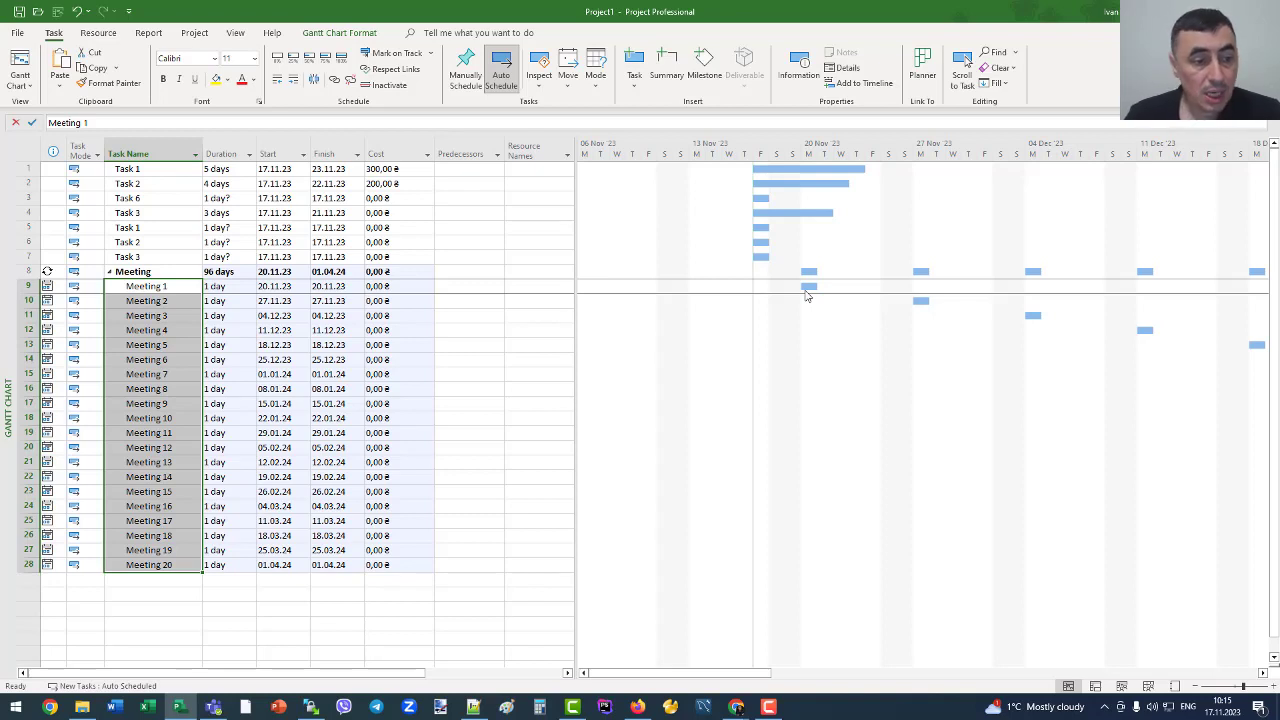
{"action": "double_click", "coordinate": [161, 273]}
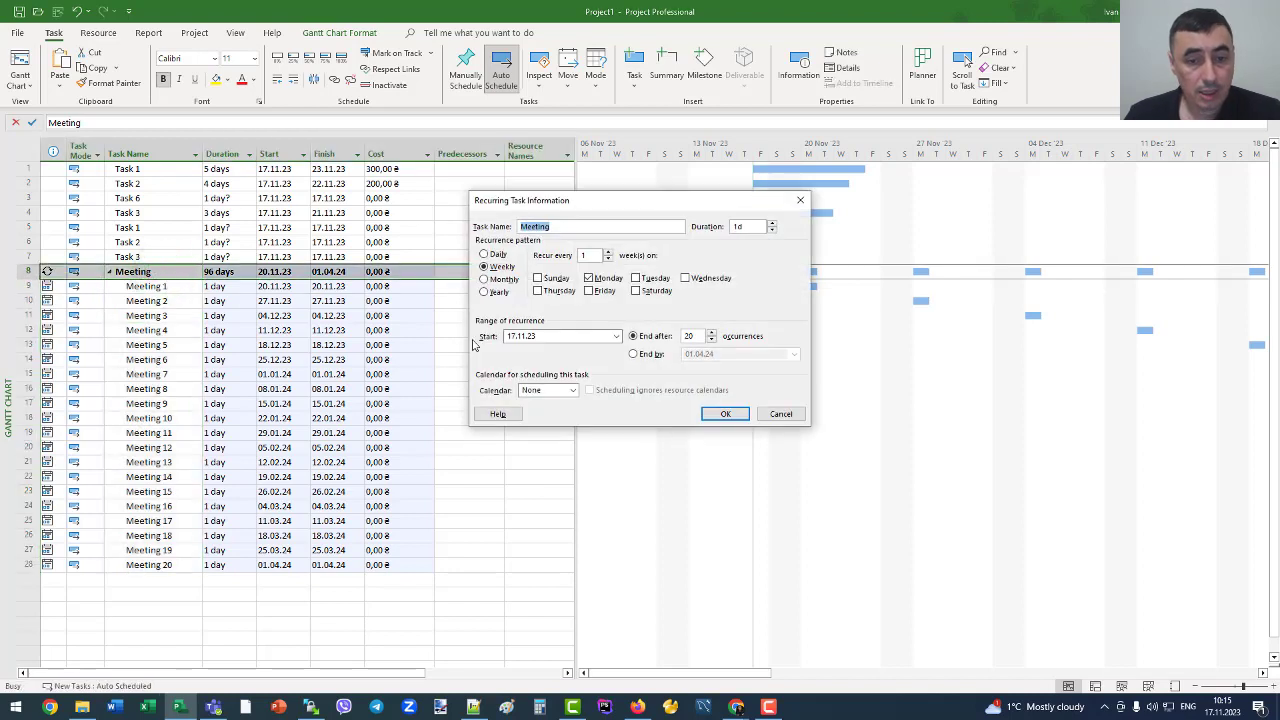
{"action": "left_click", "coordinate": [800, 203]}
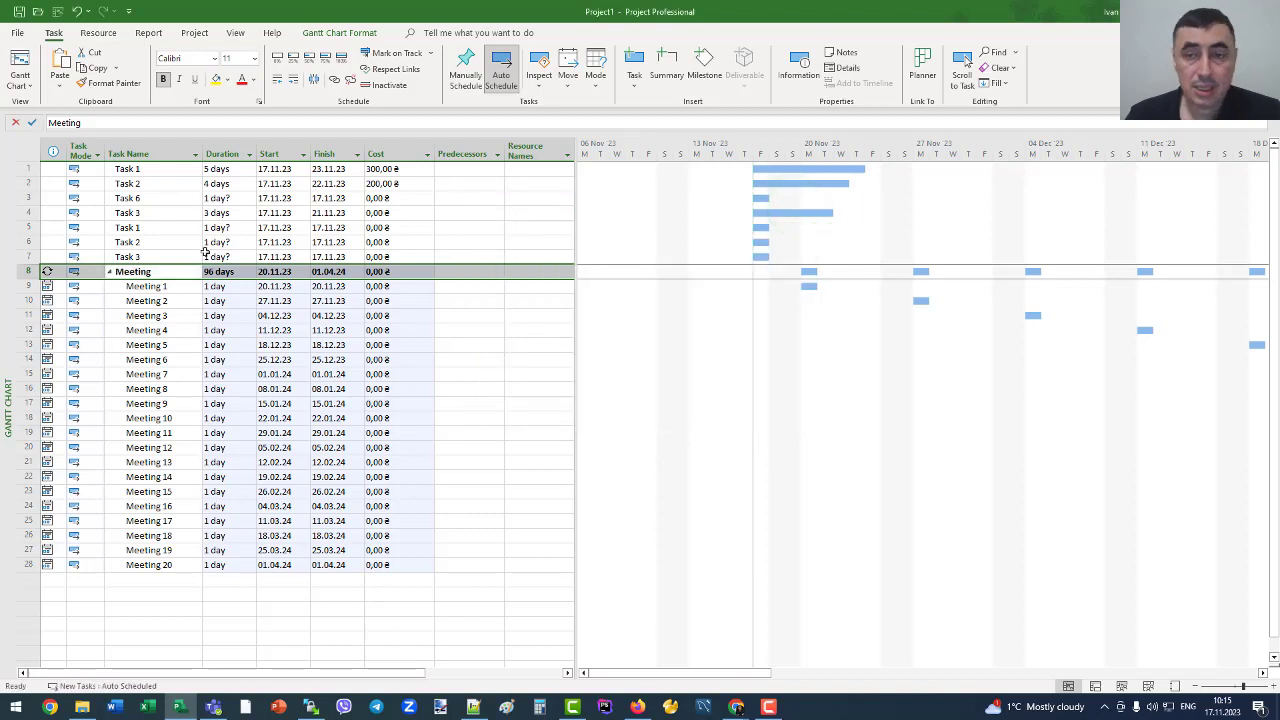
{"action": "left_click", "coordinate": [799, 85]}
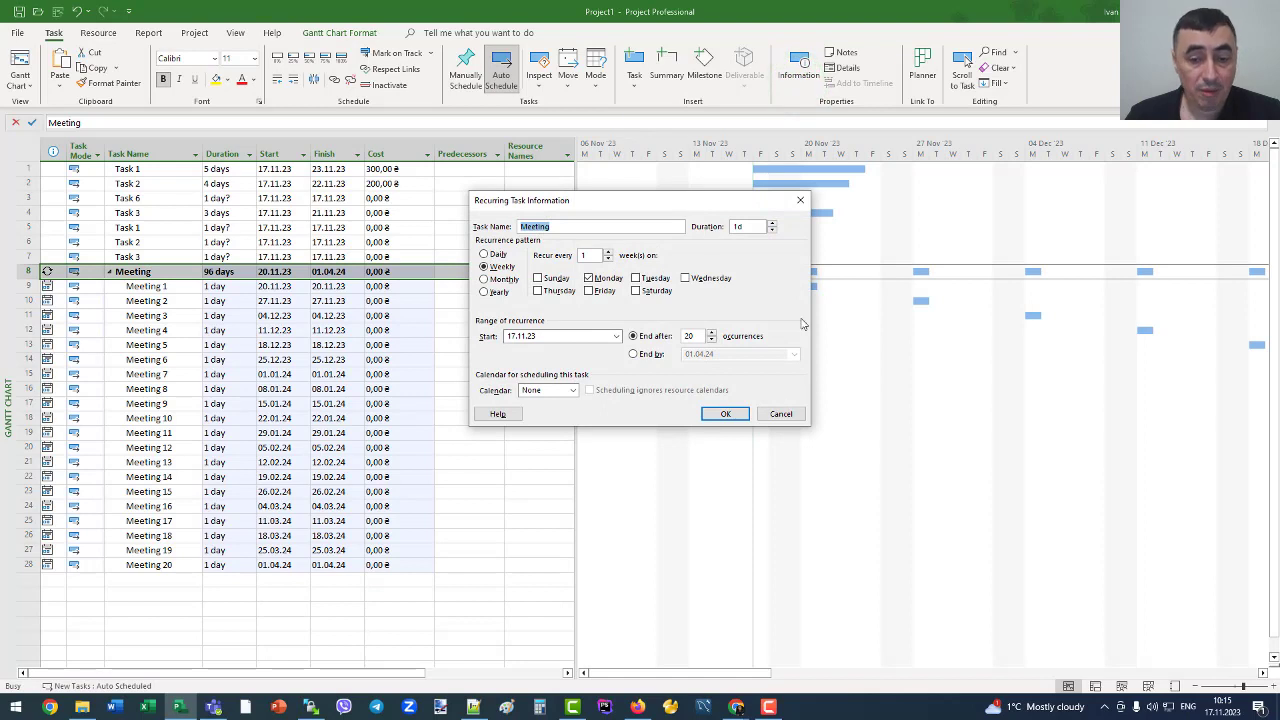
{"action": "left_click", "coordinate": [800, 198]}
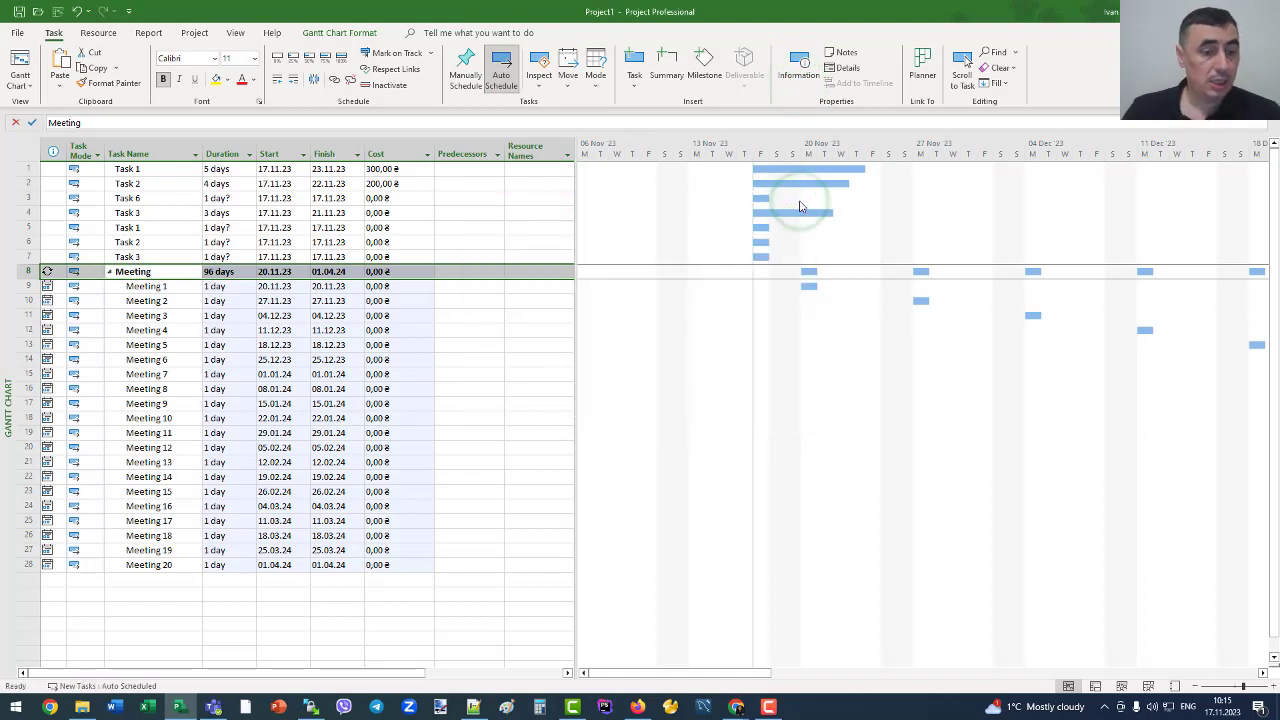